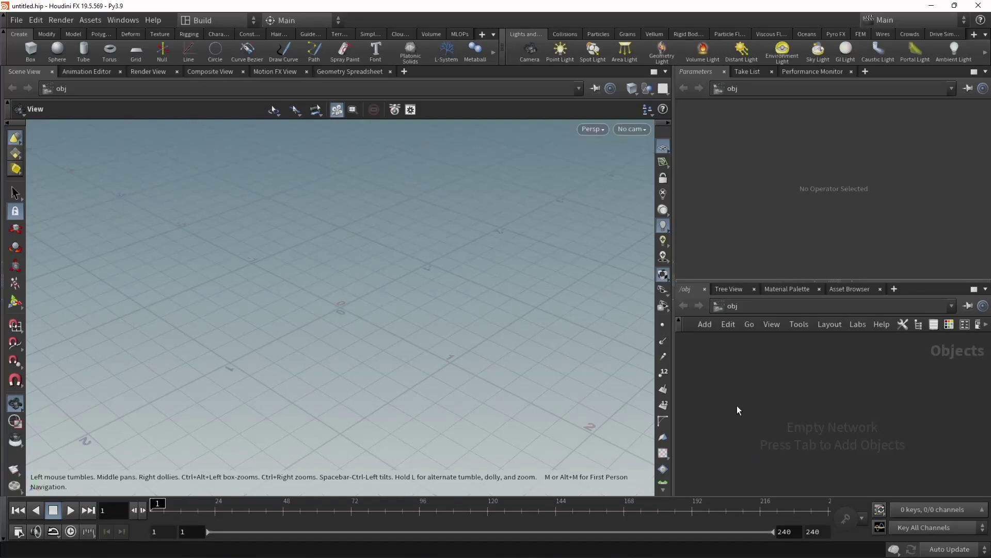
Step: Create a Geometry object and enter its network
{"action": "key", "text": "Tab"}
{"action": "type", "text": "geo"}
{"action": "key", "text": "Return"}
{"action": "left_click", "coordinate": [736, 405]}
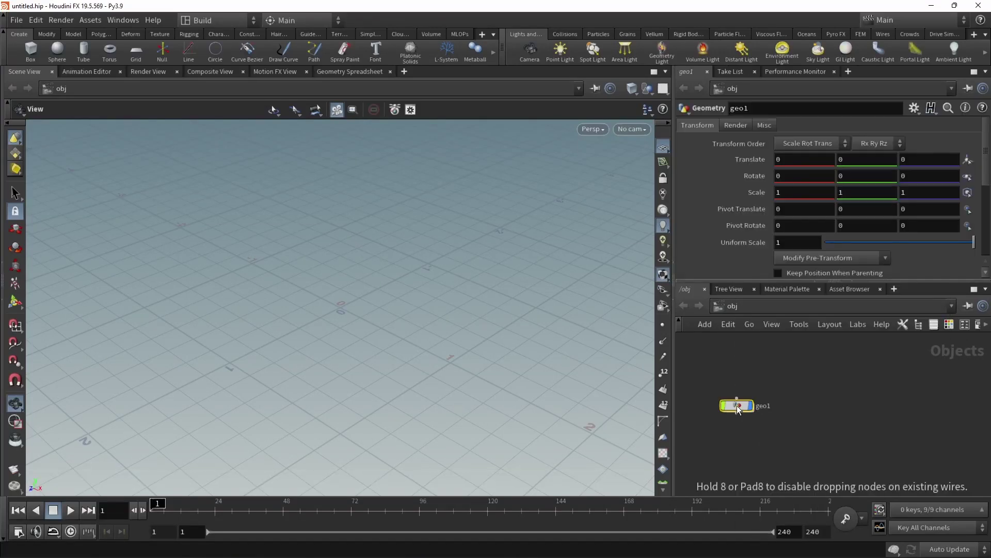
{"action": "double_click", "coordinate": [737, 407]}
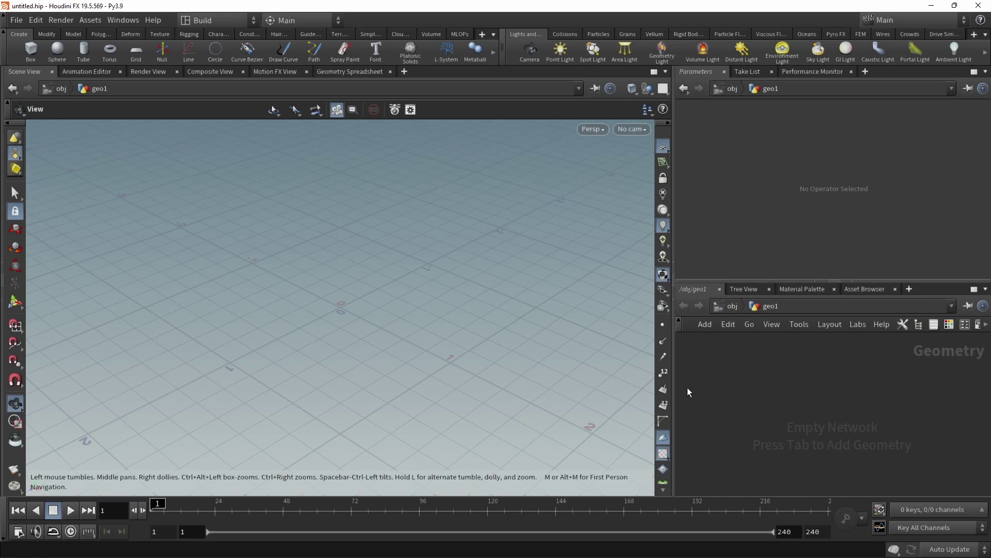
Step: Enlarge the network editor and add an MLOPs SD Prompt Create node
{"action": "left_click_drag", "start_coordinate": [675, 377], "coordinate": [519, 376]}
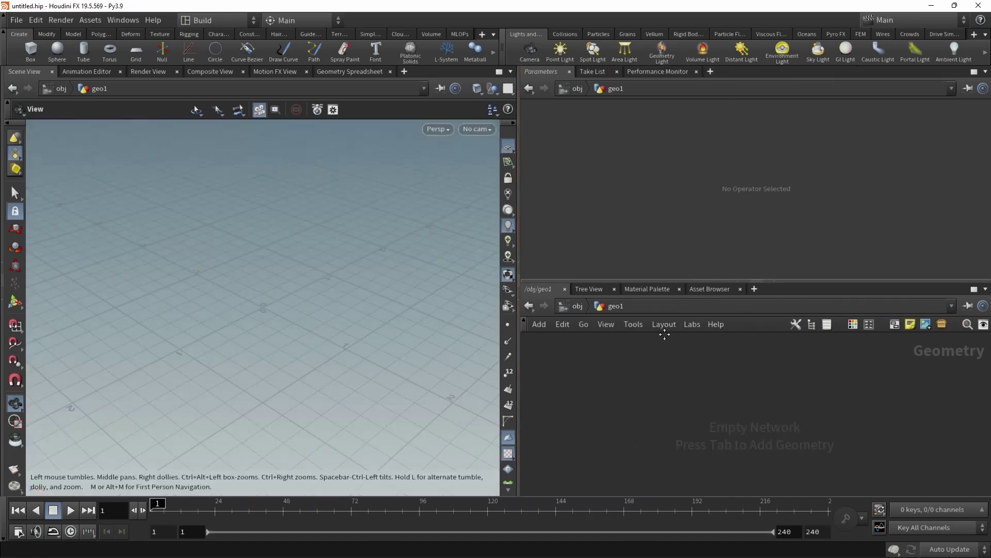
{"action": "left_click_drag", "start_coordinate": [666, 282], "coordinate": [659, 219]}
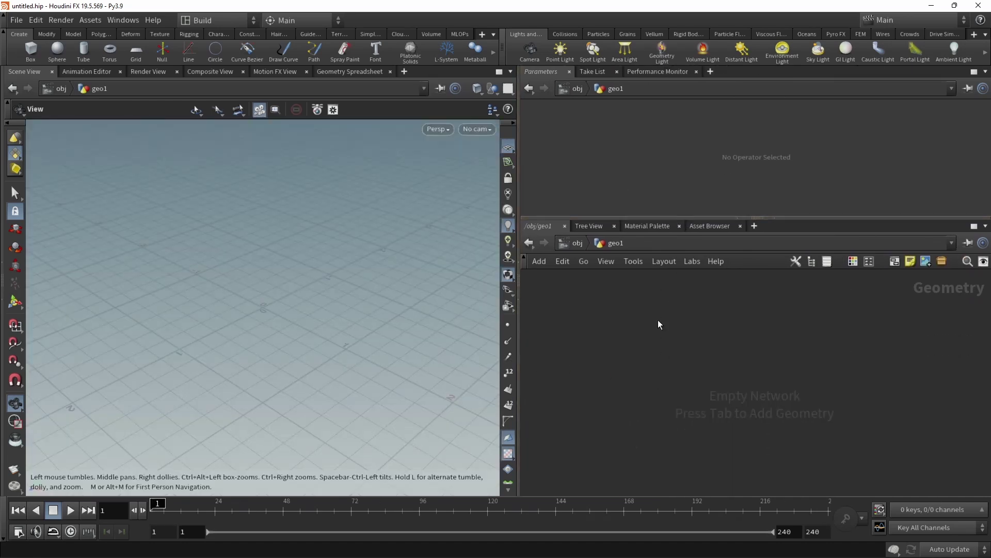
{"action": "key", "text": "Tab"}
{"action": "type", "text": "prompt"}
{"action": "key", "text": "Return"}
{"action": "left_click", "coordinate": [647, 361]}
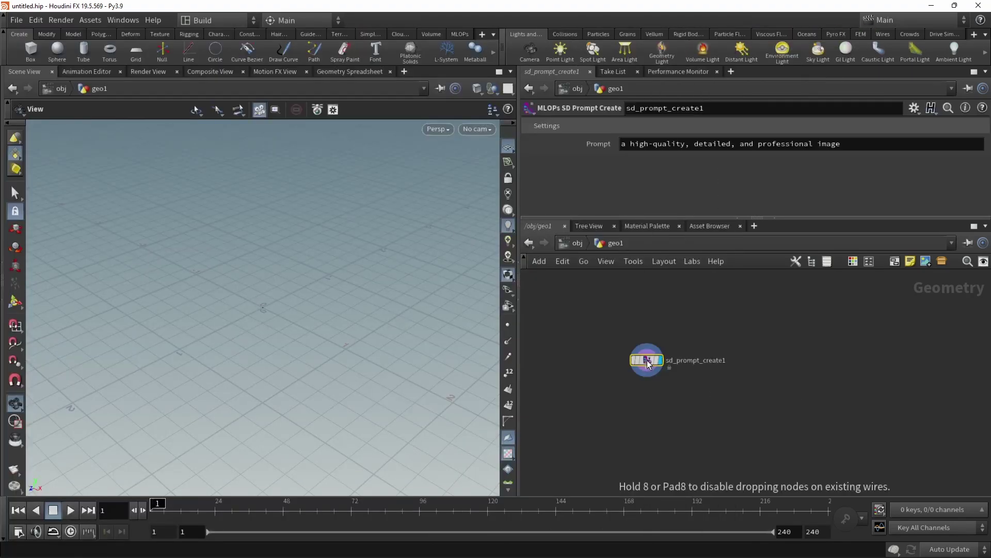
Step: Chain an SD Tokenizer and an SD Text Encoder below the prompt node
{"action": "key", "text": "Tab"}
{"action": "type", "text": "token"}
{"action": "key", "text": "shift+Return"}
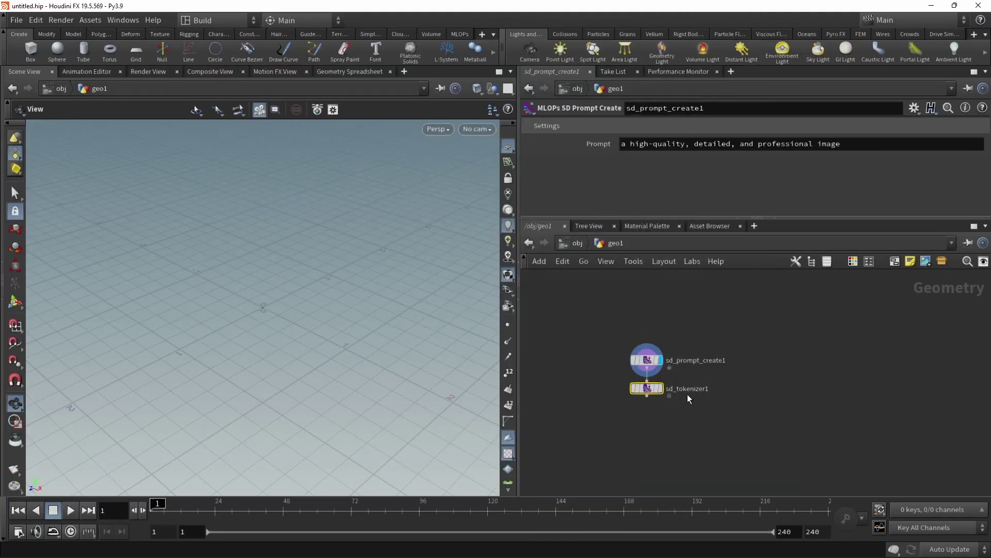
{"action": "key", "text": "Tab"}
{"action": "type", "text": "text"}
Step: Add an SD Scheduler after the text encoder and feed it from a new SD Latent Noise Generate node
{"action": "type", "text": "schedu"}
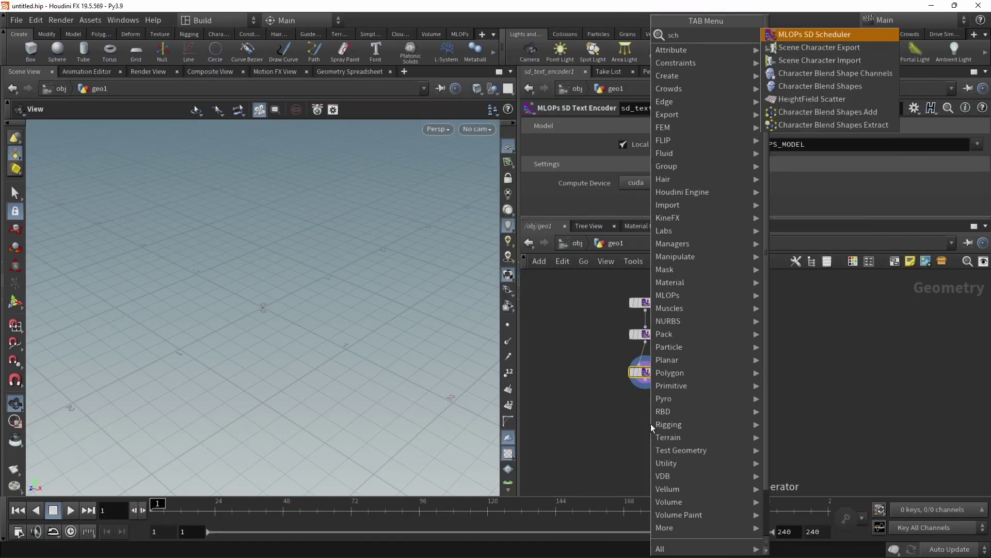
{"action": "key", "text": "Return"}
{"action": "key", "text": "Tab"}
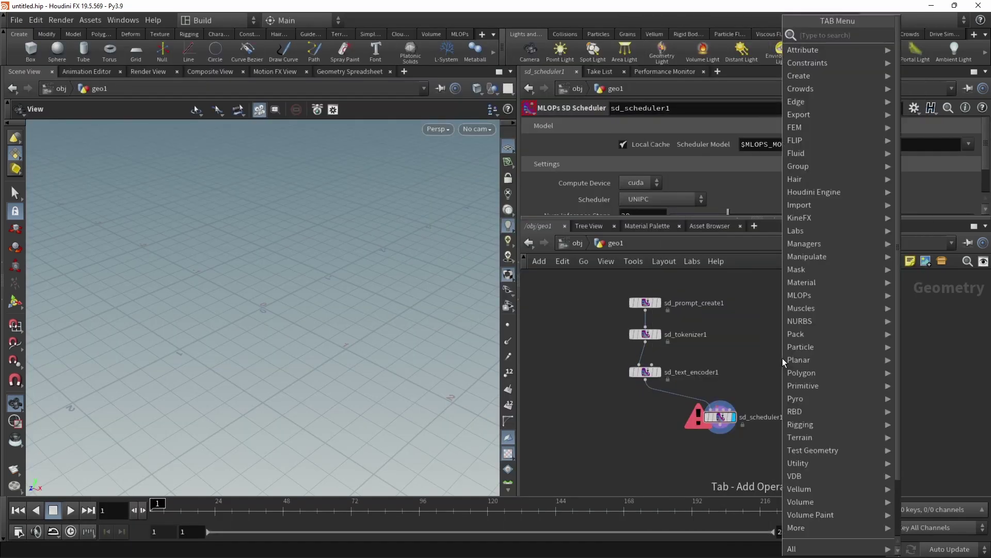
{"action": "type", "text": "l"}
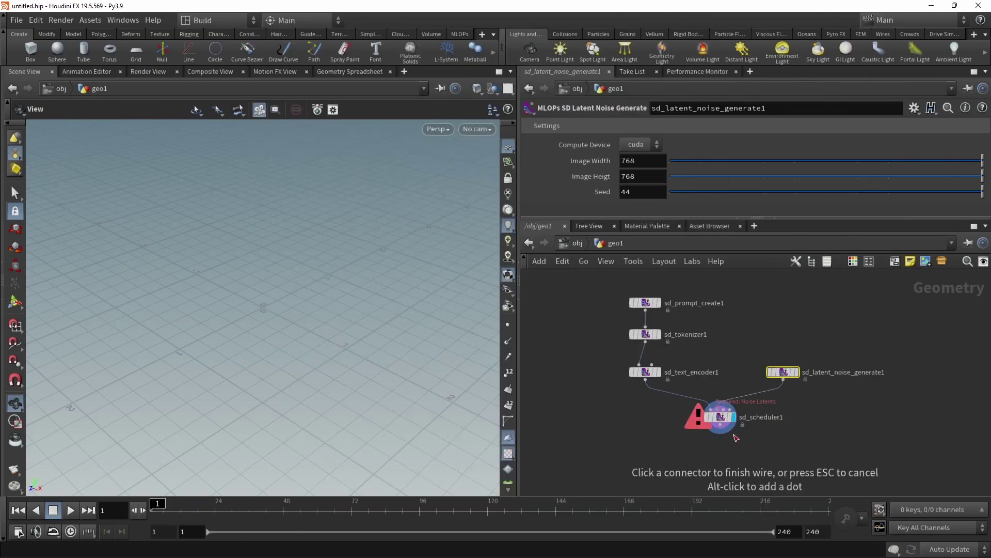
Step: Connect an SD Solver to the scheduler and an SD Image Decoder after the solver
{"action": "key", "text": "Tab"}
{"action": "type", "text": "s"}
{"action": "type", "text": "i"}
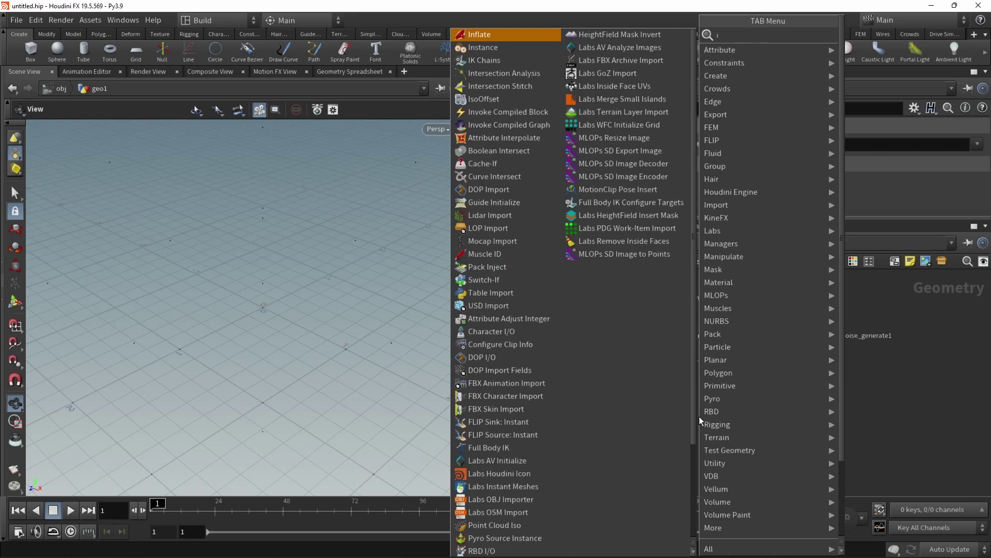
{"action": "type", "text": "mage dec"}
{"action": "key", "text": "Return"}
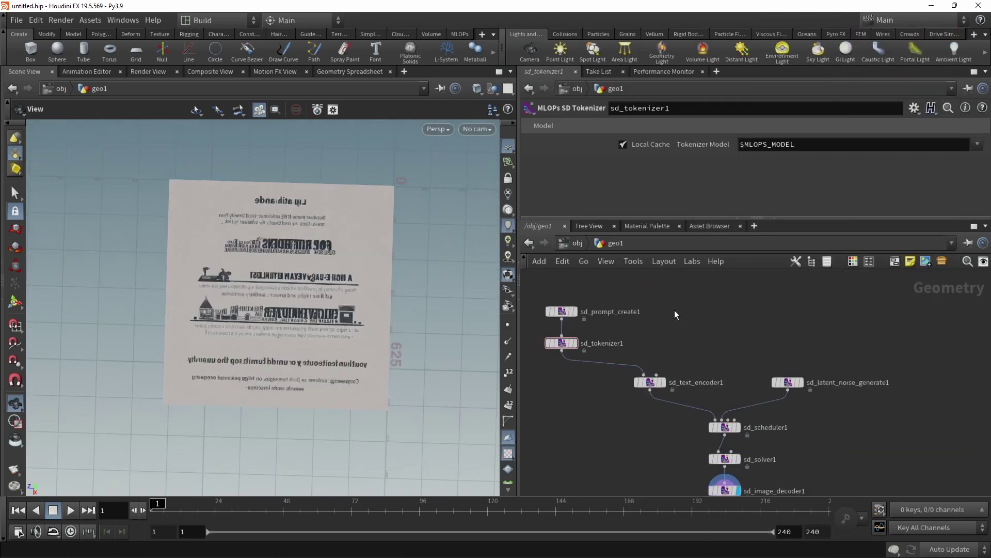
Step: Add a second SD Prompt Create node with its own SD Tokenizer beside the first prompt chain
{"action": "key", "text": "Tab"}
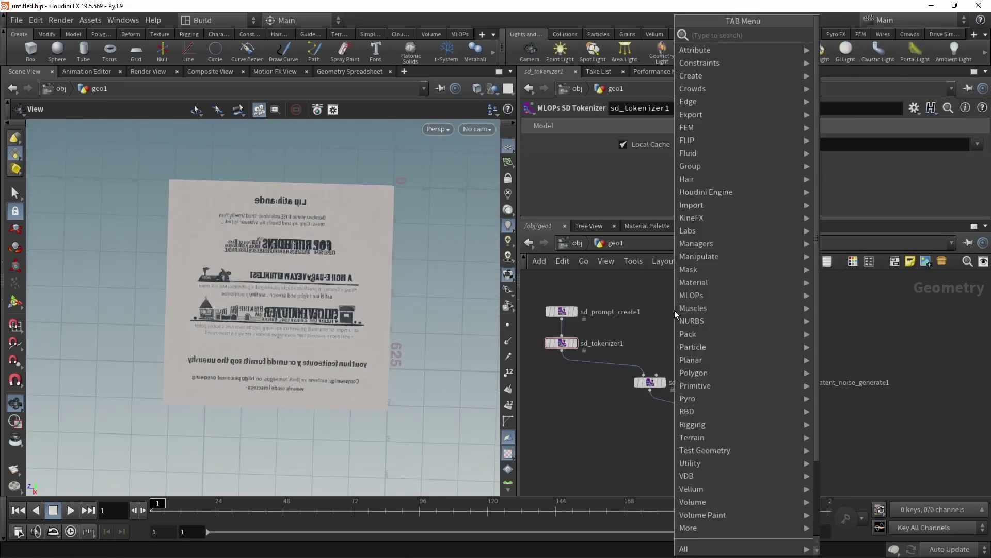
{"action": "type", "text": "prompt"}
{"action": "key", "text": "Return"}
{"action": "left_click", "coordinate": [674, 310]}
{"action": "key", "text": "Tab"}
{"action": "type", "text": "t"}
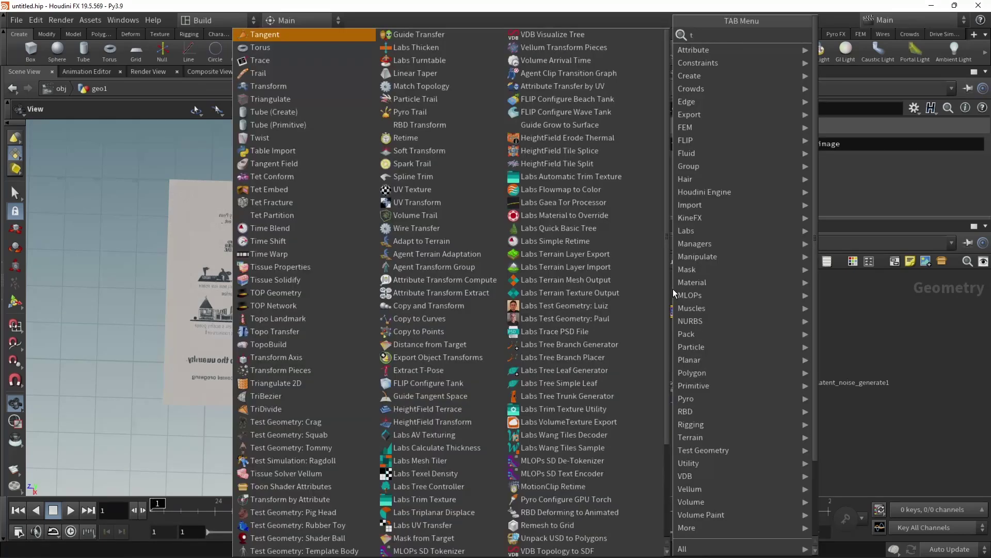
{"action": "key", "text": "Escape"}
Step: Set the second node's prompt to "mangled, ugly, bad, low quality, low detail"
{"action": "left_click_drag", "start_coordinate": [843, 144], "coordinate": [466, 133]}
{"action": "type", "text": "mangled, ufg"}
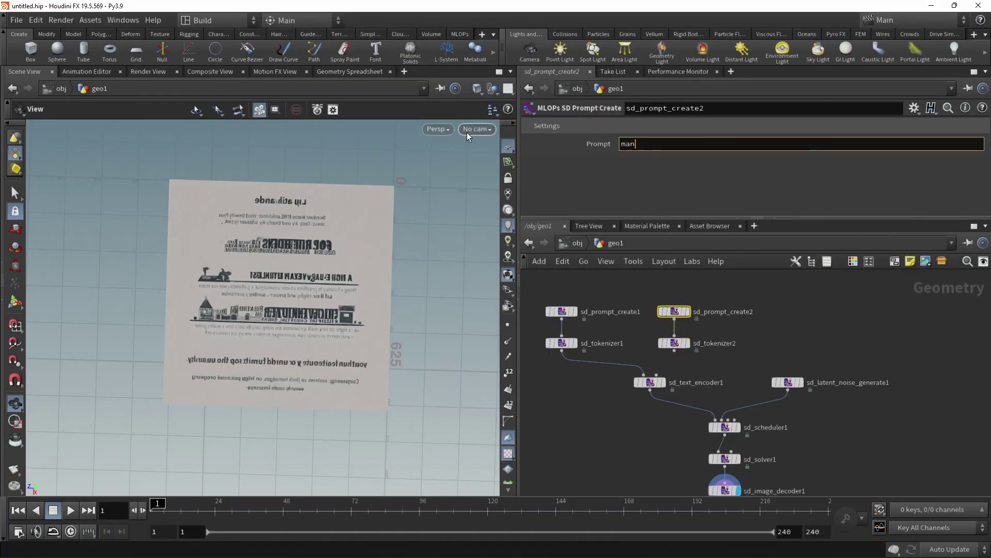
{"action": "key", "text": "BackSpace"}
{"action": "key", "text": "BackSpace"}
{"action": "type", "text": "gly, bad, low quality, low detail"}
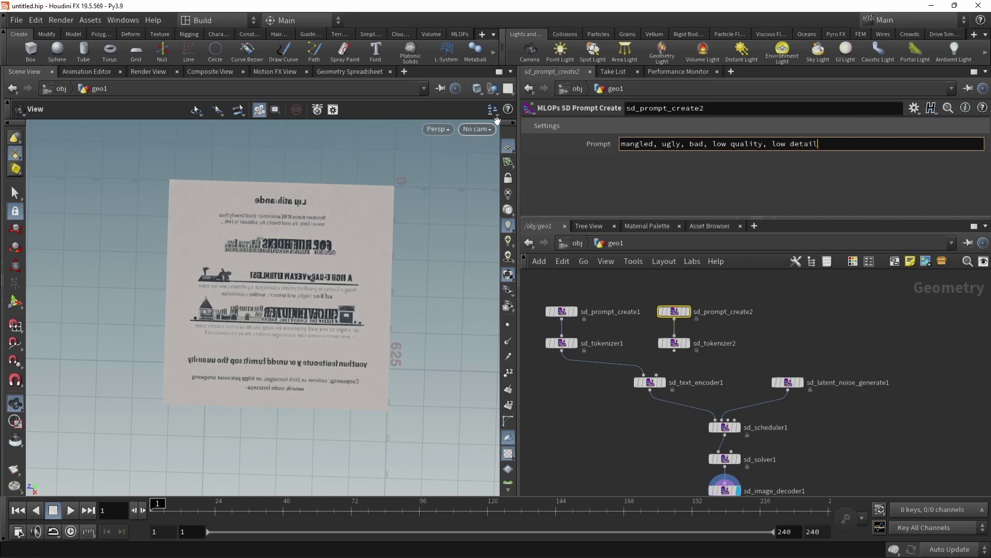
Step: Wire the second tokenizer into the text encoder's second input and move the latent noise node up beside that tokenizer
{"action": "left_click", "coordinate": [675, 351]}
{"action": "left_click", "coordinate": [655, 375]}
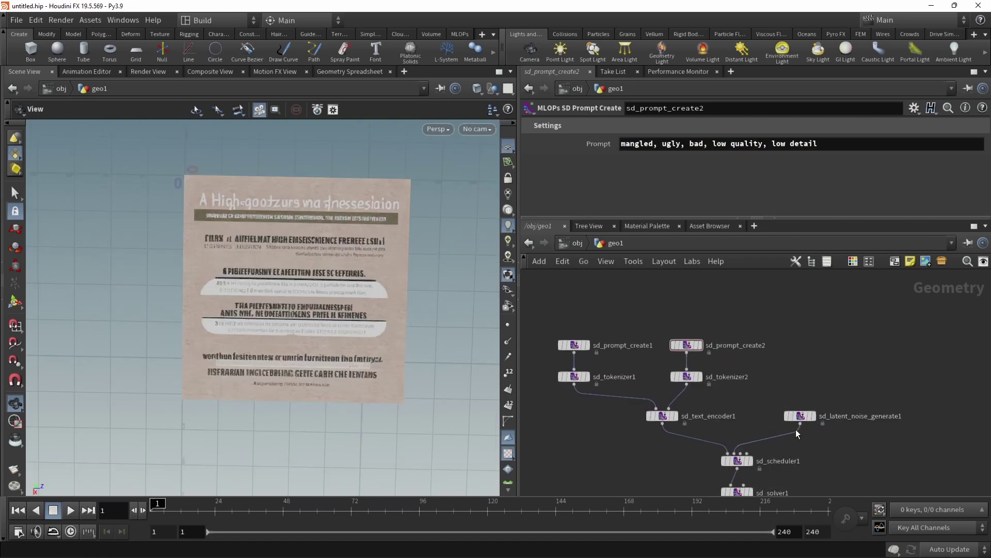
{"action": "left_click_drag", "start_coordinate": [795, 419], "coordinate": [771, 383]}
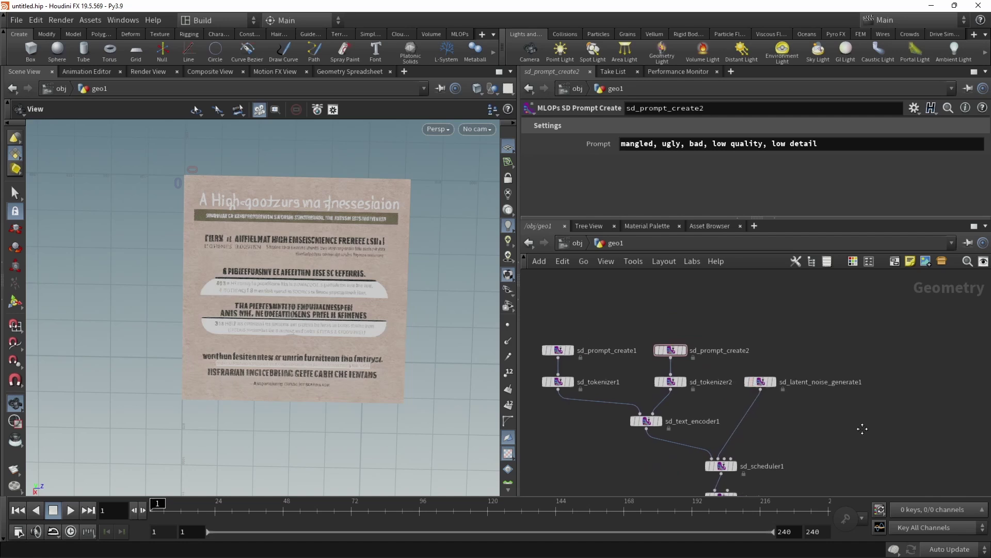
Step: Add an MLOPs SD Image to Points node to the right of the latent noise node
{"action": "key", "text": "Tab"}
{"action": "mouse_move", "coordinate": [842, 373]}
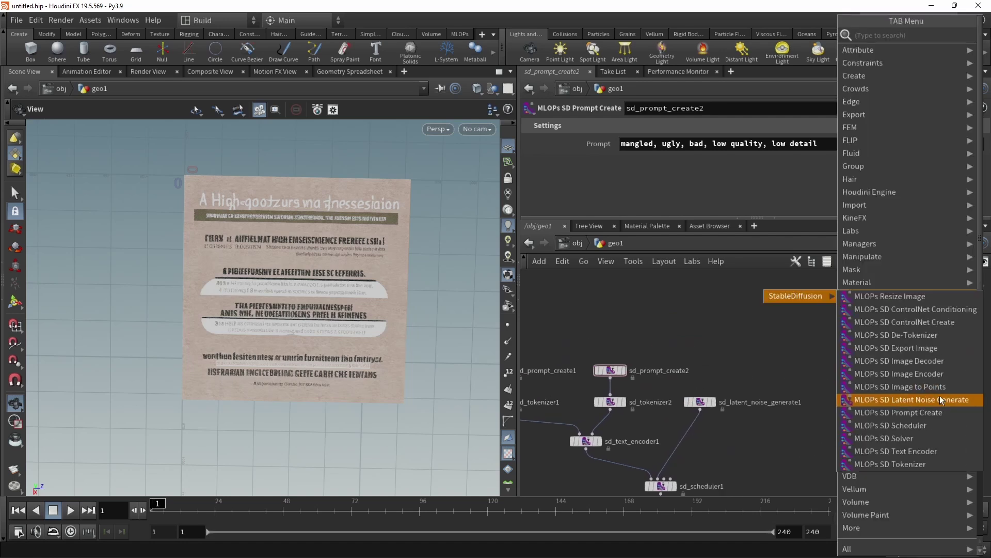
{"action": "left_click", "coordinate": [936, 386]}
{"action": "left_click", "coordinate": [861, 400]}
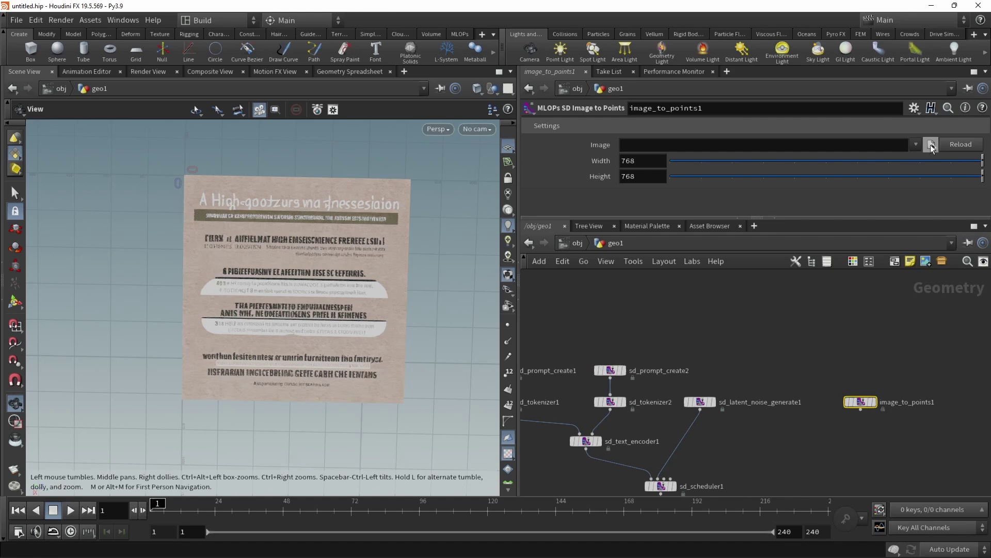
Step: Load mo.jpg from the mo_portraits_04_768 folder into the Image to Points node and display it in the viewport
{"action": "left_click", "coordinate": [932, 145]}
{"action": "double_click", "coordinate": [680, 70]}
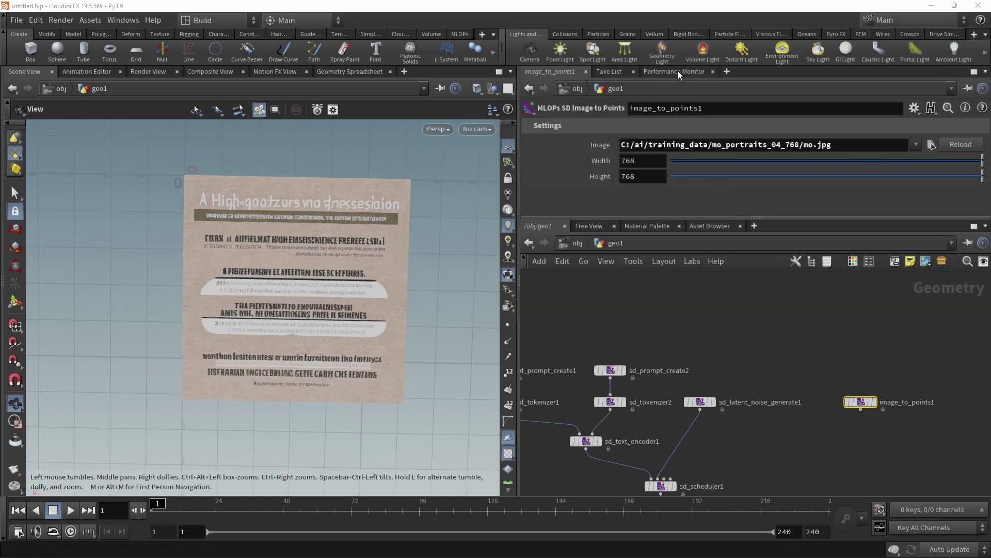
{"action": "left_click", "coordinate": [873, 401]}
{"action": "middle_click_drag", "start_coordinate": [880, 442], "coordinate": [867, 422]}
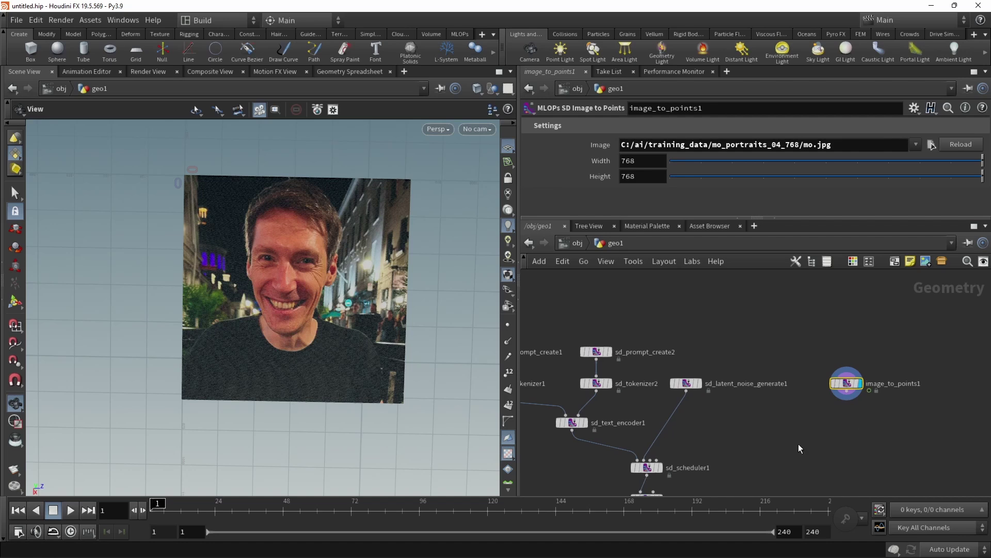
Step: Add an SD Image Encoder after the Image to Points node and wire its output into the scheduler's third input
{"action": "key", "text": "Tab"}
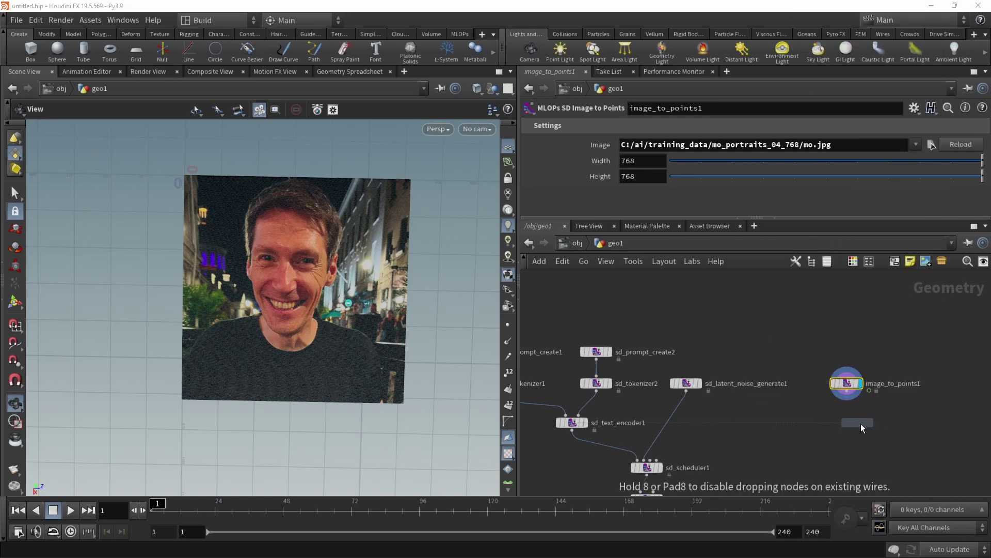
{"action": "left_click", "coordinate": [847, 415]}
{"action": "left_click_drag", "start_coordinate": [842, 415], "coordinate": [847, 415]}
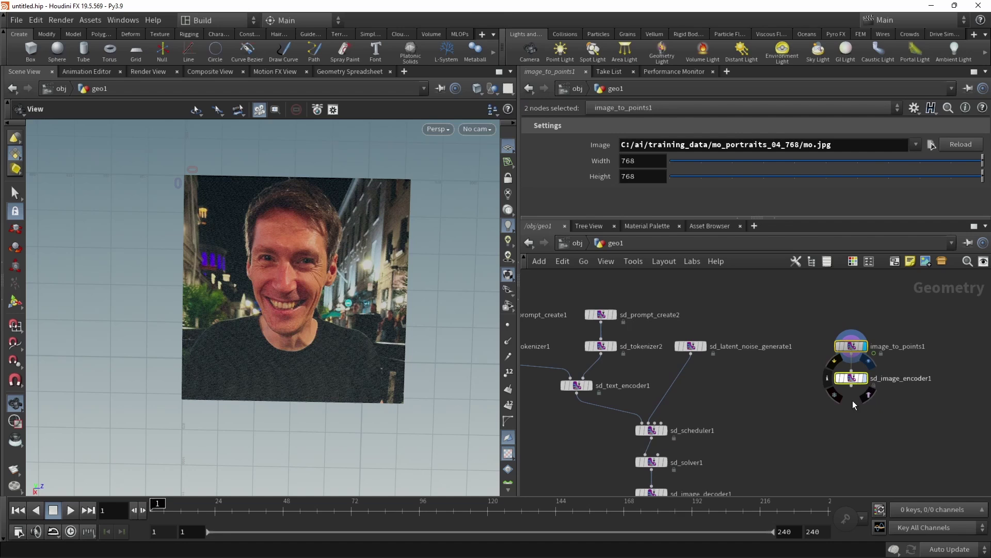
{"action": "left_click", "coordinate": [866, 378]}
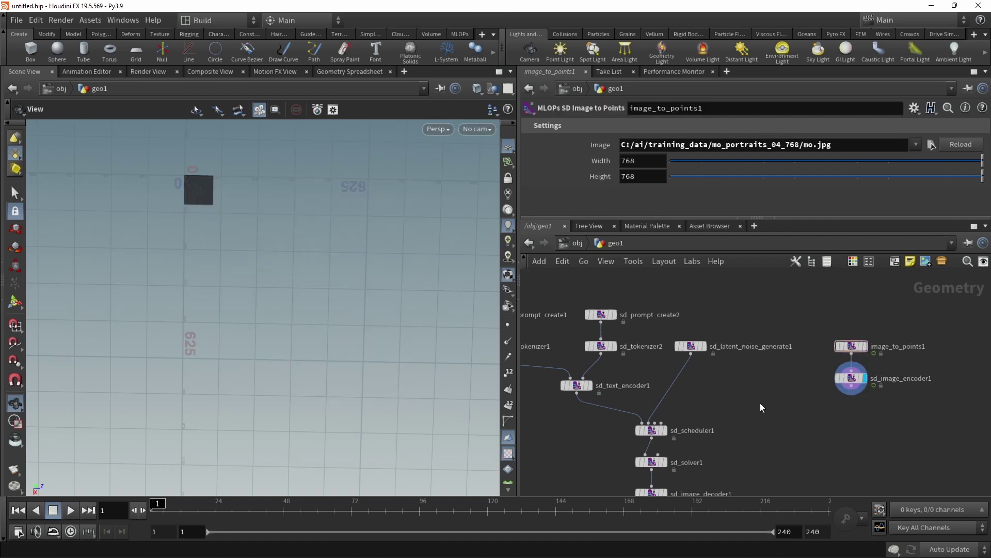
{"action": "left_click", "coordinate": [851, 387]}
{"action": "left_click", "coordinate": [660, 417]}
Step: Set the first node's prompt to "a high-quality photo of an astronaut" and display the image decoder's output
{"action": "middle_click_drag", "start_coordinate": [584, 439], "coordinate": [652, 446]}
{"action": "left_click", "coordinate": [554, 322]}
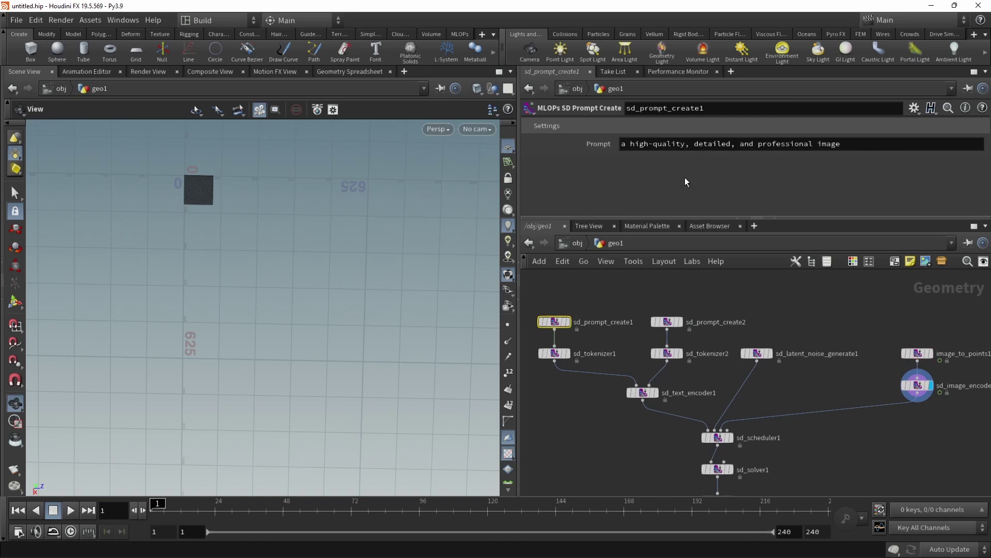
{"action": "left_click", "coordinate": [869, 143]}
{"action": "left_click_drag", "start_coordinate": [691, 144], "coordinate": [956, 163]}
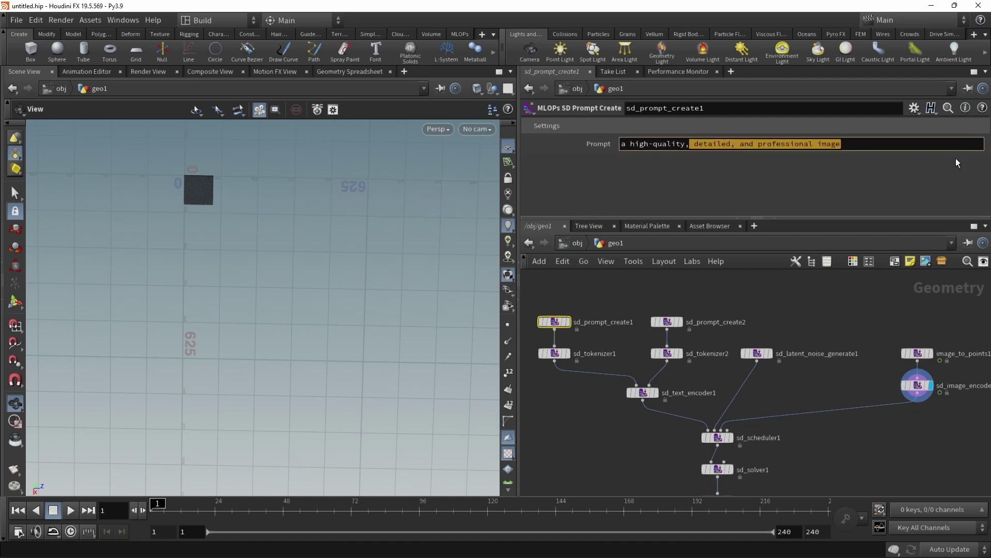
{"action": "key", "text": "BackSpace"}
{"action": "key", "text": "BackSpace"}
{"action": "type", "text": "photo of an astronaut"}
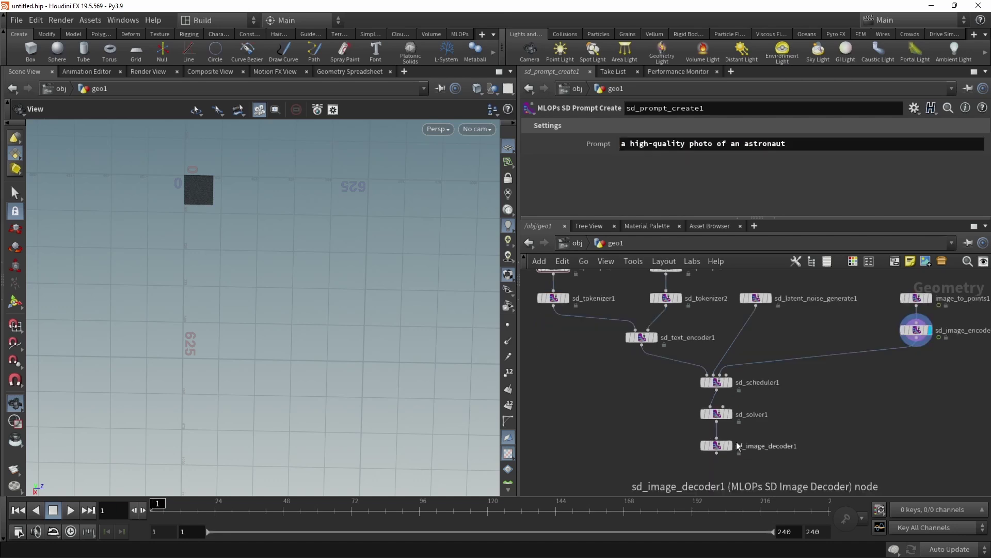
{"action": "left_click", "coordinate": [729, 443]}
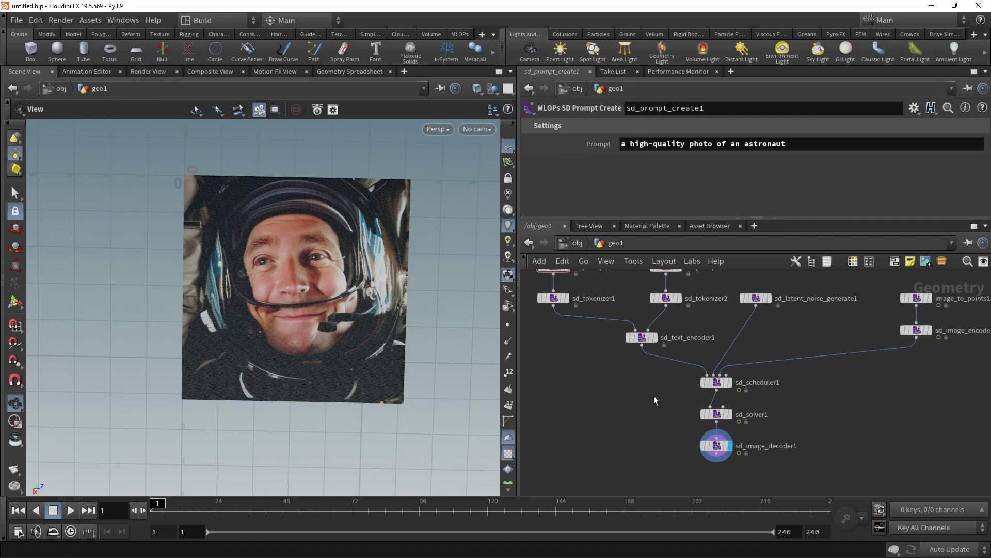
Step: Show all the scheduler's settings in an enlarged parameter pane and set the image guidance strength to 1
{"action": "left_click_drag", "start_coordinate": [653, 396], "coordinate": [734, 367]}
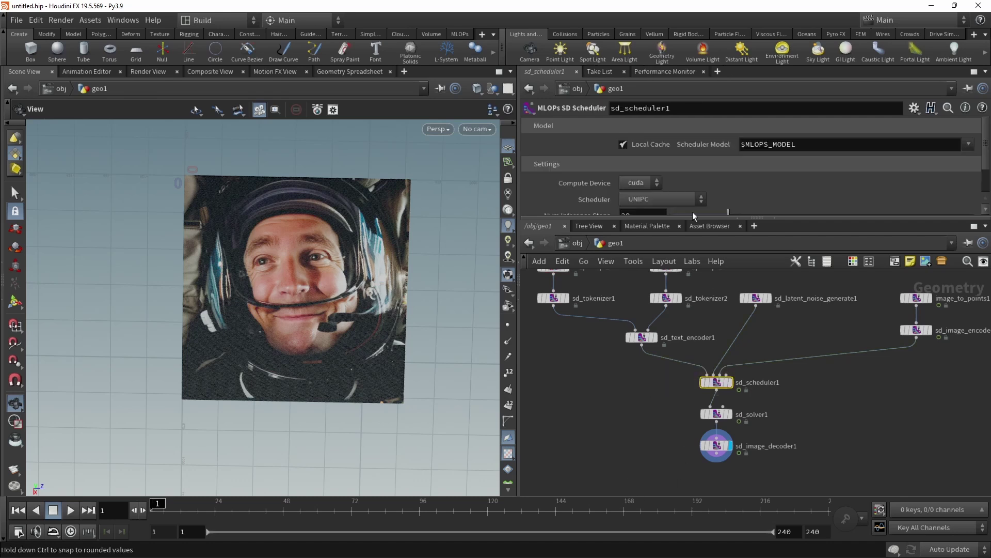
{"action": "left_click_drag", "start_coordinate": [694, 216], "coordinate": [688, 276]}
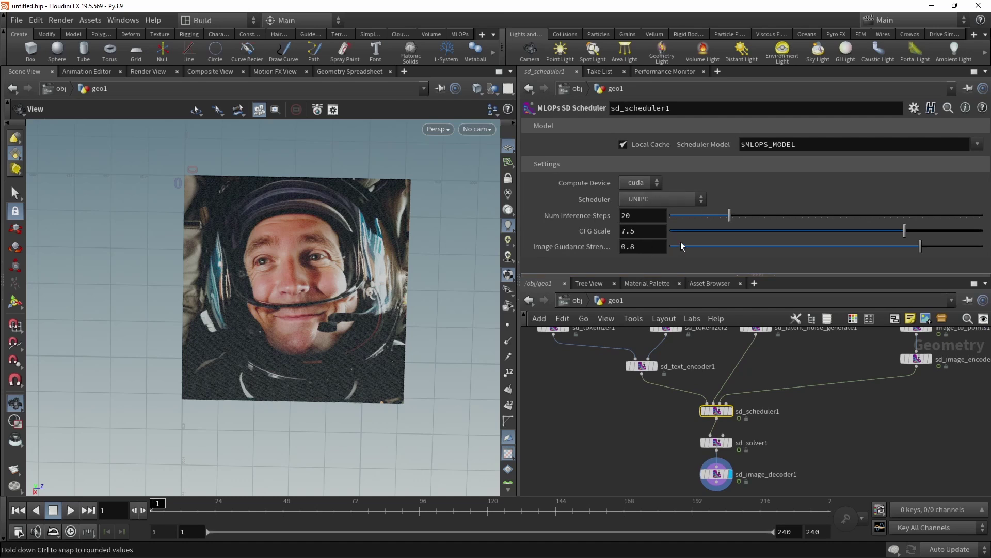
{"action": "double_click", "coordinate": [652, 247]}
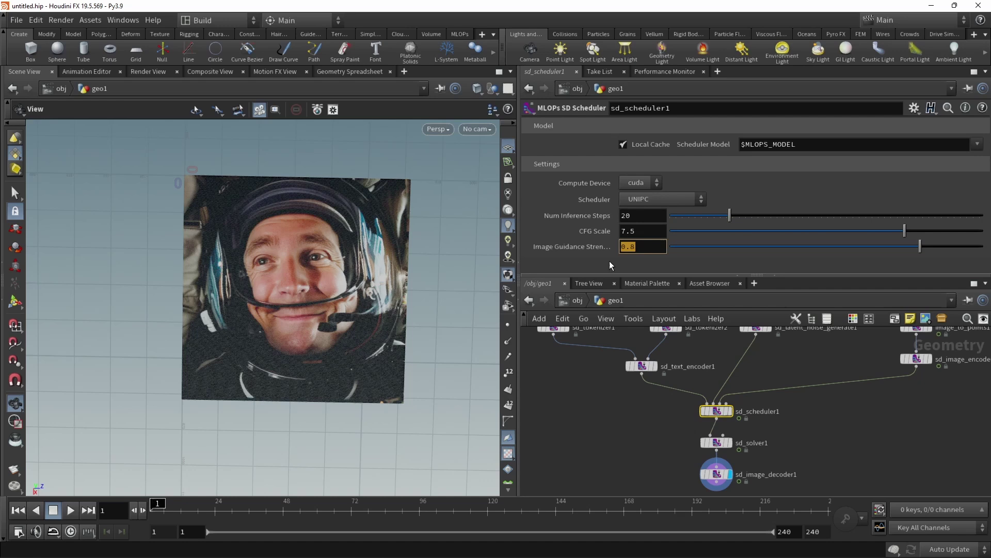
{"action": "type", "text": "1"}
{"action": "key", "text": "Return"}
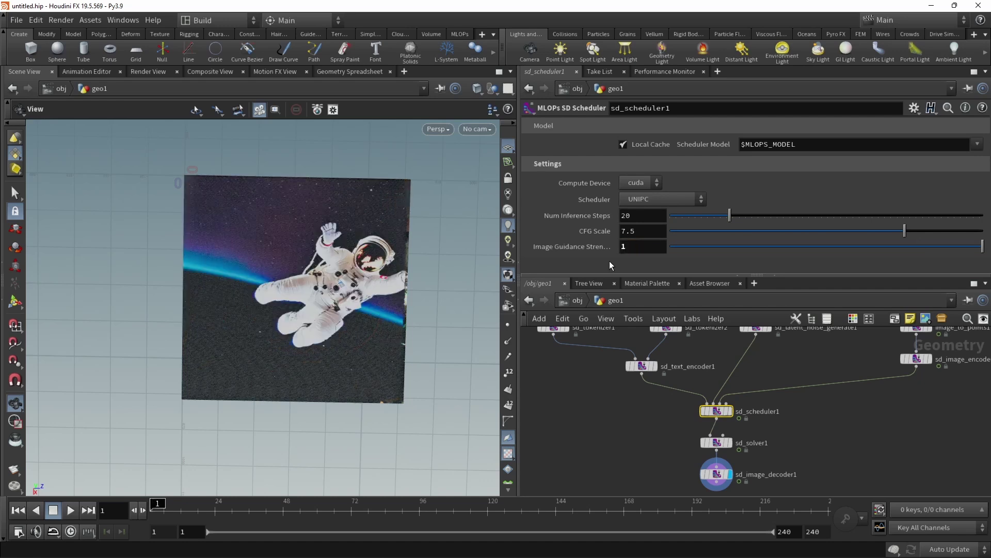
Step: Try different image guidance strengths on the scheduler, including 0.16 and 0.715, ending at 0.916
{"action": "left_click", "coordinate": [719, 246]}
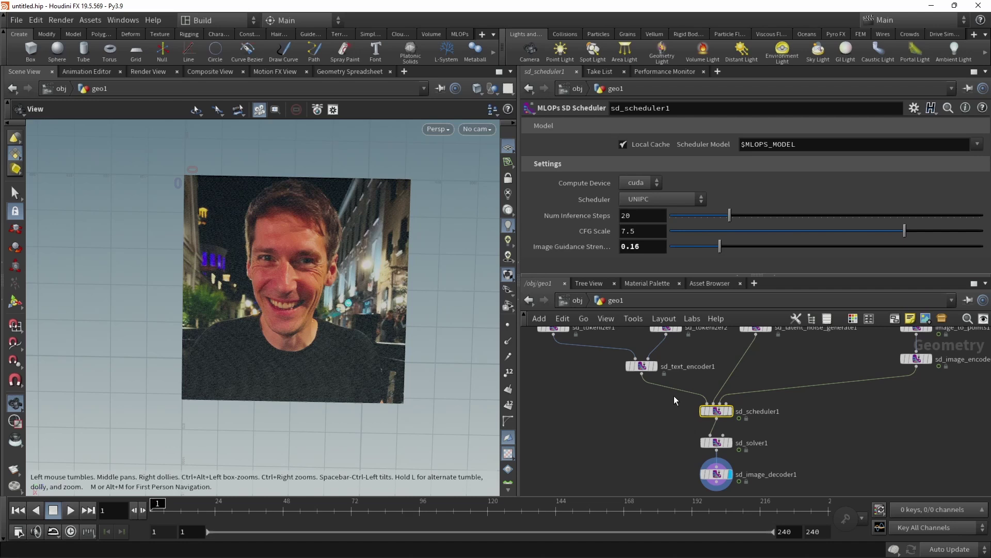
{"action": "left_click", "coordinate": [843, 245]}
{"action": "left_click", "coordinate": [893, 246]}
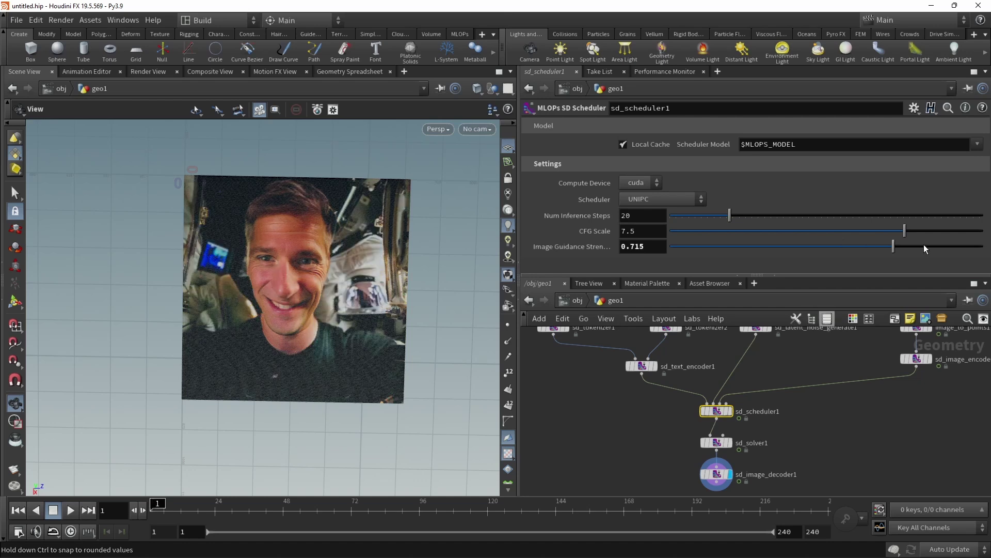
{"action": "left_click", "coordinate": [920, 246]}
{"action": "left_click", "coordinate": [955, 246]}
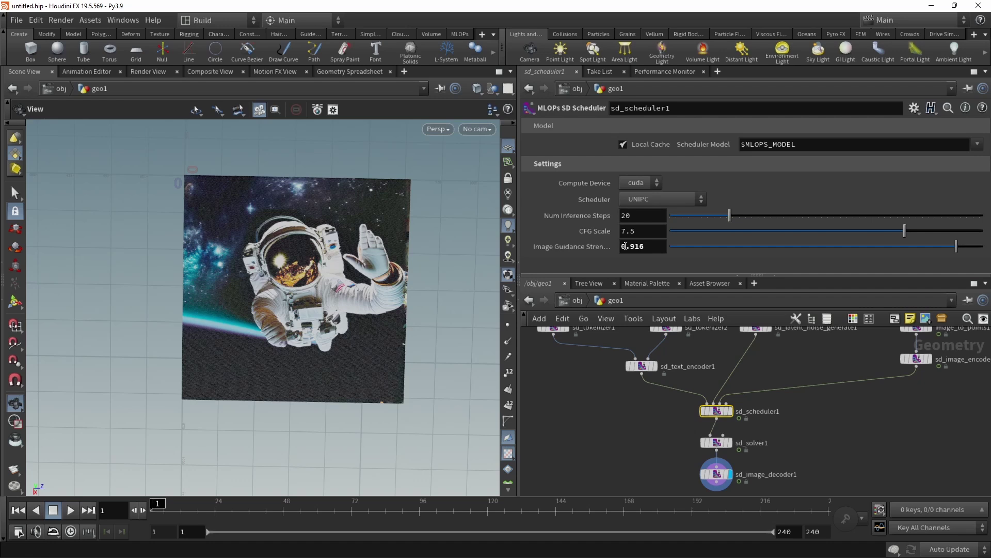
Step: Review the settings of the latent noise generator and the scheduler
{"action": "middle_click_drag", "start_coordinate": [799, 362], "coordinate": [790, 400]}
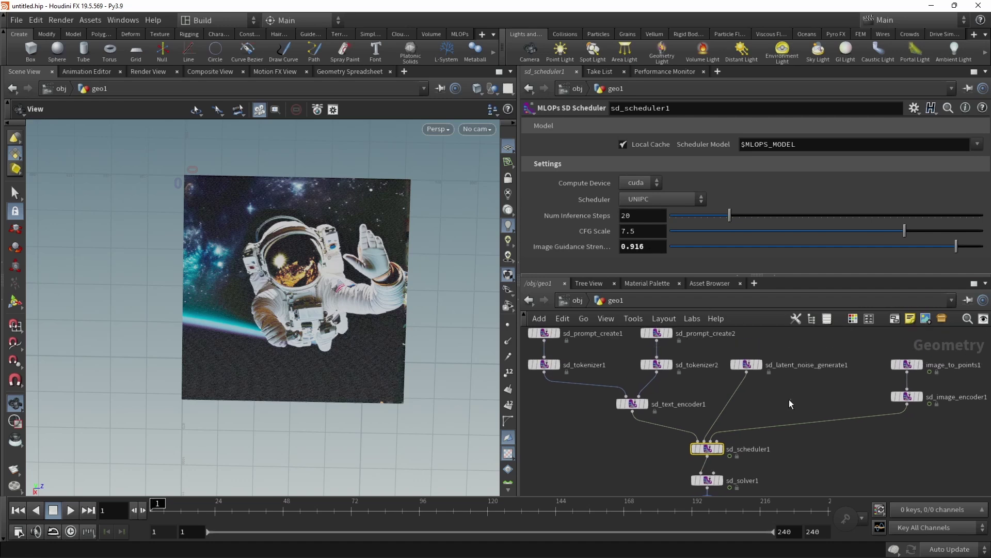
{"action": "left_click", "coordinate": [746, 363]}
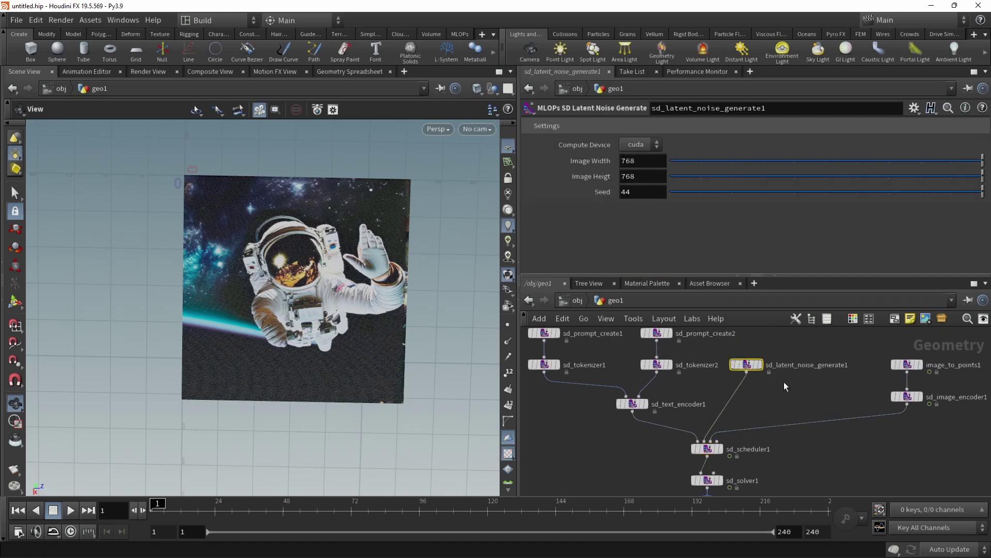
{"action": "left_click", "coordinate": [707, 448]}
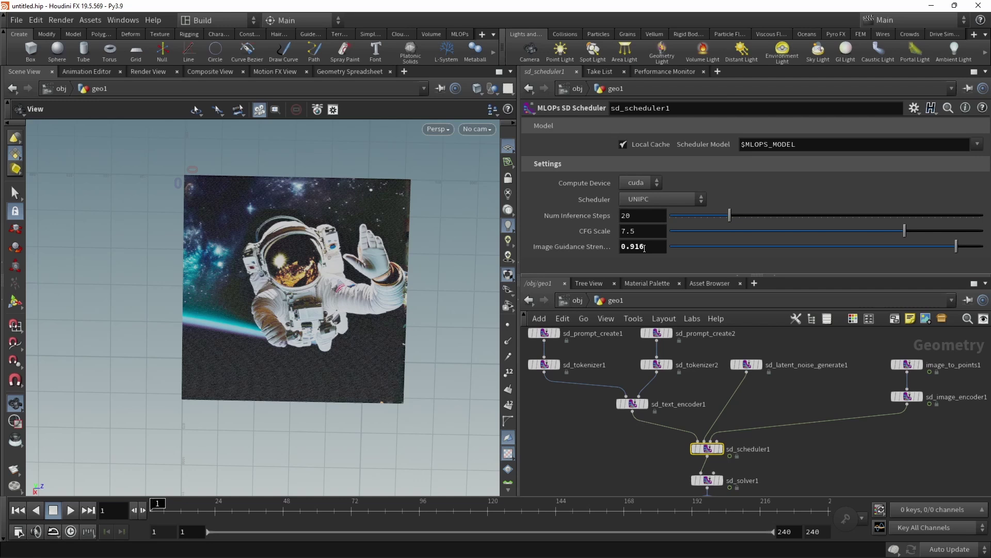
{"action": "scroll", "coordinate": [801, 432], "scroll_direction": "down", "scroll_amount": 3}
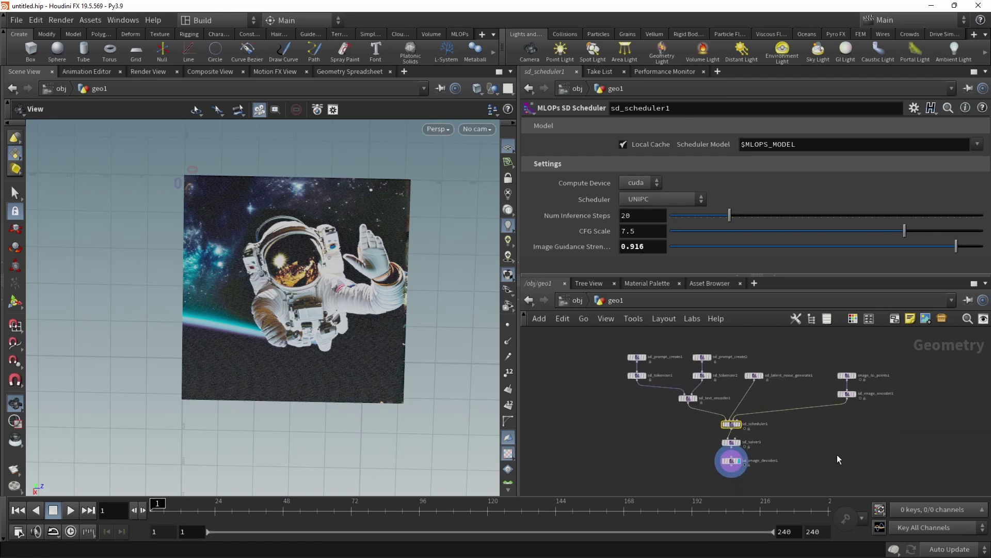
{"action": "scroll", "coordinate": [805, 444], "scroll_direction": "up", "scroll_amount": 2}
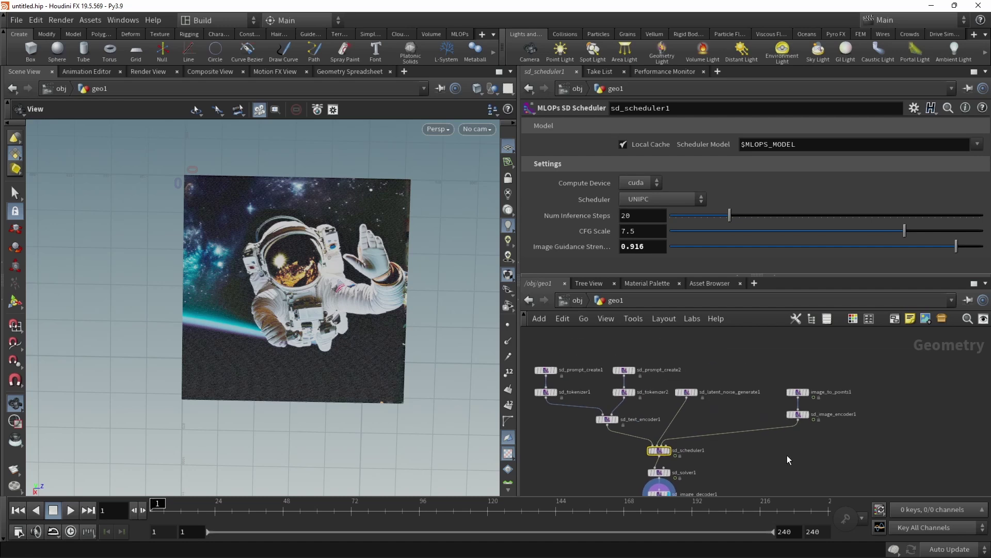
Step: Display the portrait from the Image to Points node and duplicate that node together with its image encoder
{"action": "left_click", "coordinate": [807, 392]}
{"action": "middle_click_drag", "start_coordinate": [810, 464], "coordinate": [773, 467]}
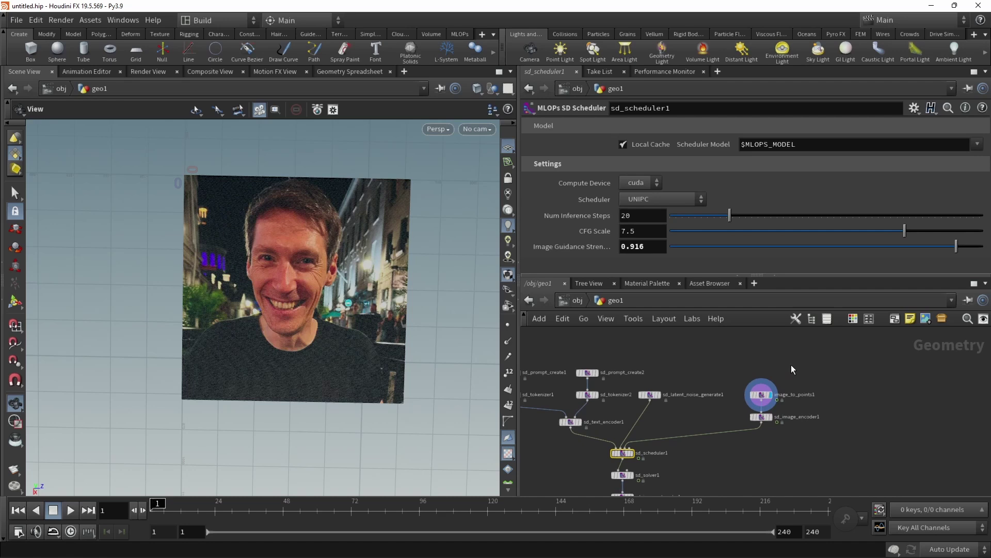
{"action": "left_click_drag", "start_coordinate": [791, 364], "coordinate": [741, 436]}
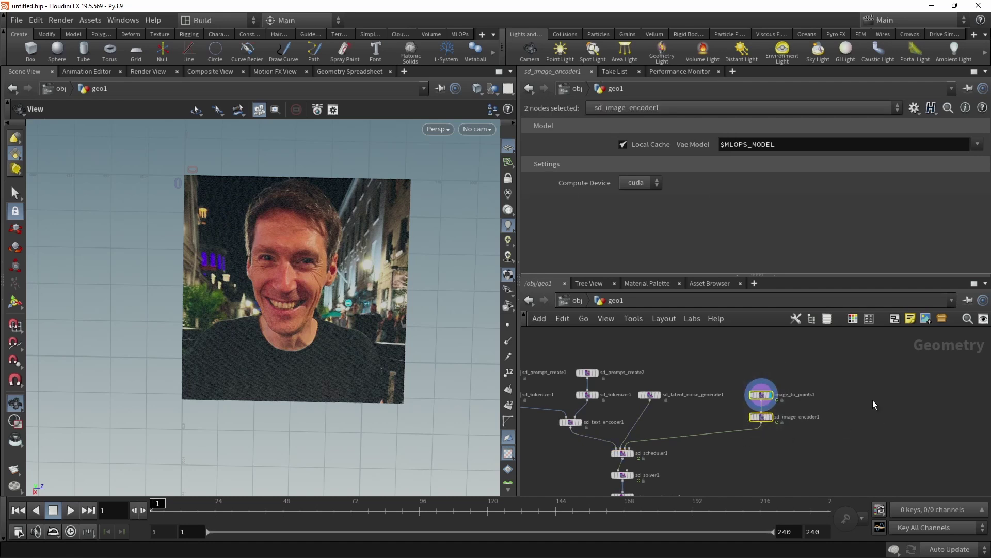
{"action": "key", "text": "ctrl+c"}
{"action": "key", "text": "ctrl+v"}
Step: Load mo_mask.jpg into the duplicated Image to Points node and compare it with the original portrait in the viewport
{"action": "left_click", "coordinate": [924, 147]}
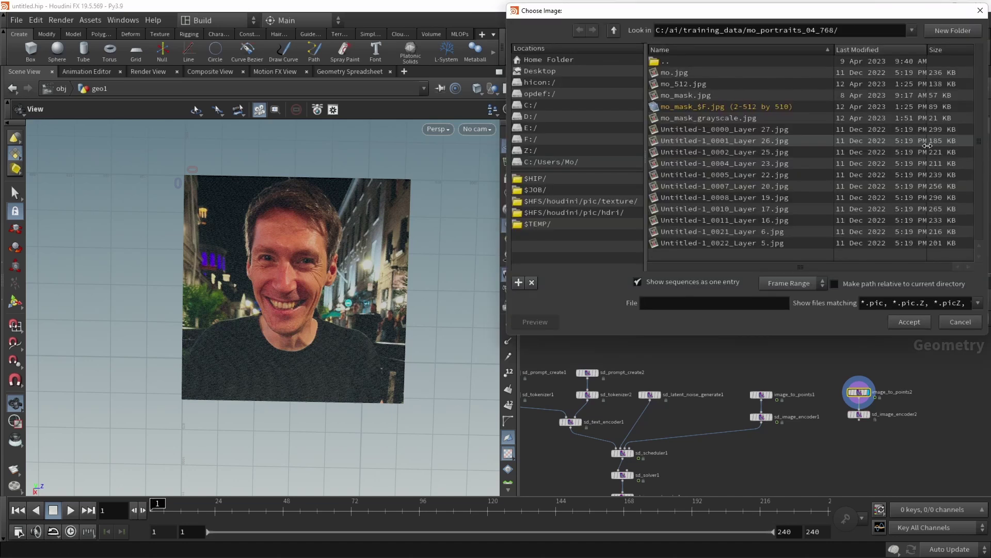
{"action": "double_click", "coordinate": [693, 98]}
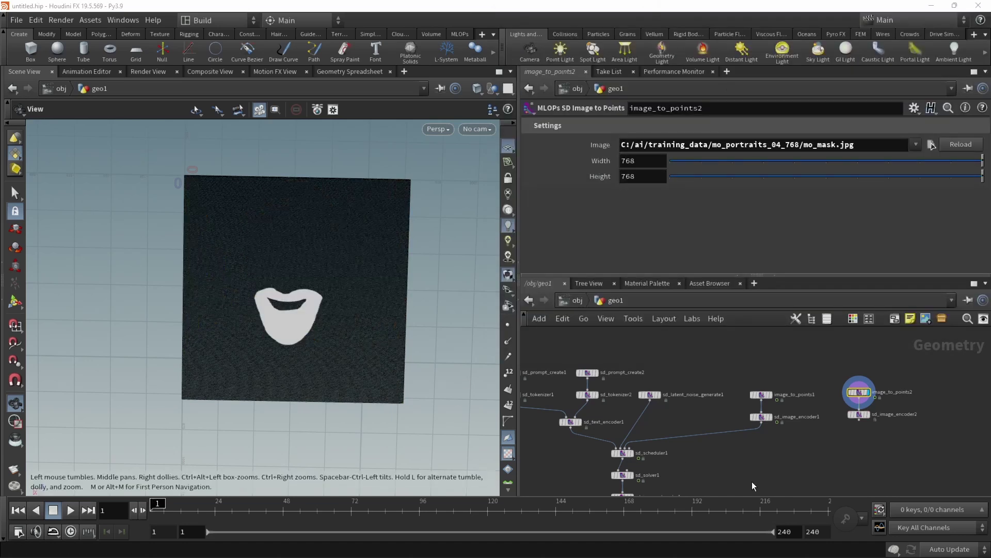
{"action": "left_click", "coordinate": [772, 395]}
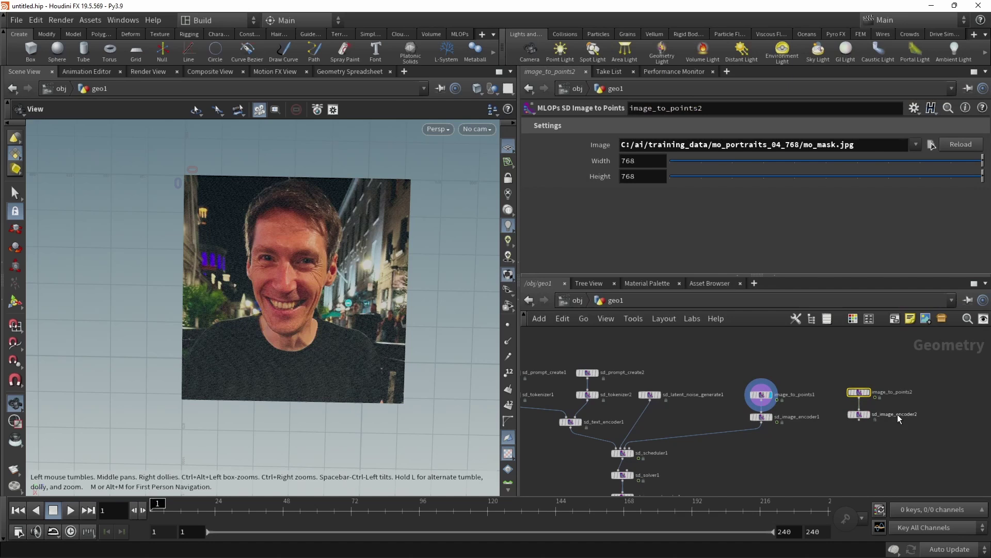
{"action": "left_click", "coordinate": [867, 393]}
{"action": "scroll", "coordinate": [893, 464], "scroll_direction": "up", "scroll_amount": 3}
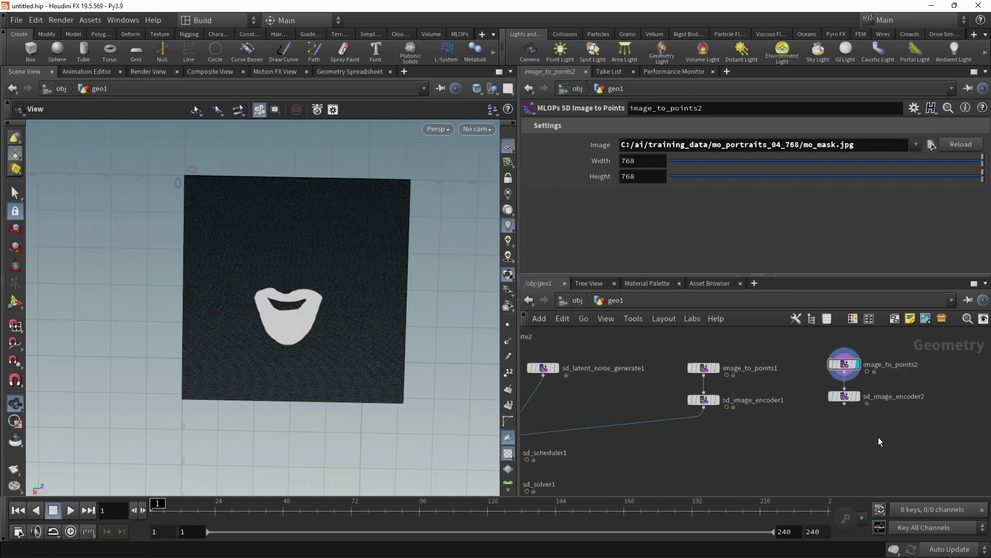
Step: Delete the duplicated image encoder and wire the mask's Image to Points node directly into the scheduler's fourth input
{"action": "left_click", "coordinate": [836, 394]}
{"action": "key", "text": "Delete"}
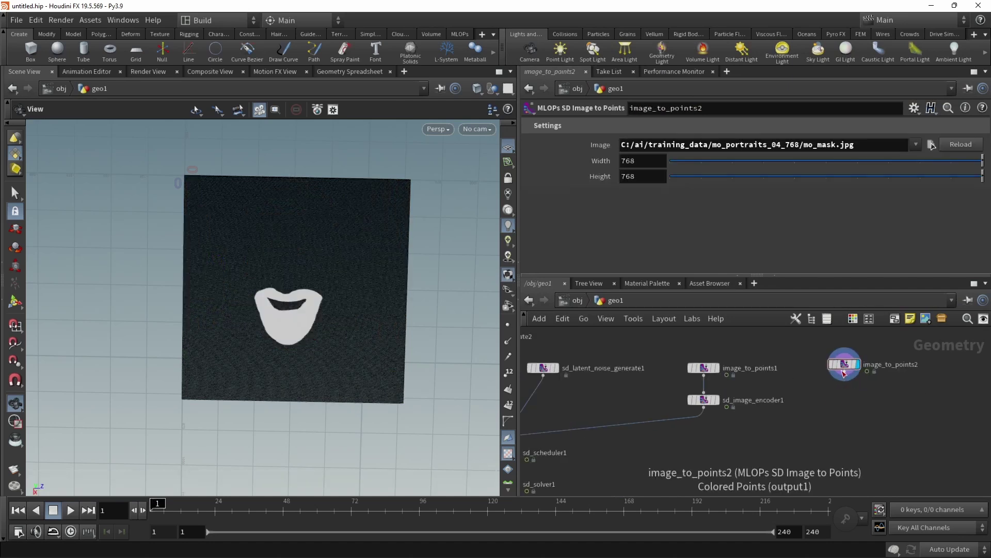
{"action": "left_click_drag", "start_coordinate": [844, 364], "coordinate": [836, 400]}
{"action": "middle_click_drag", "start_coordinate": [785, 445], "coordinate": [820, 427]}
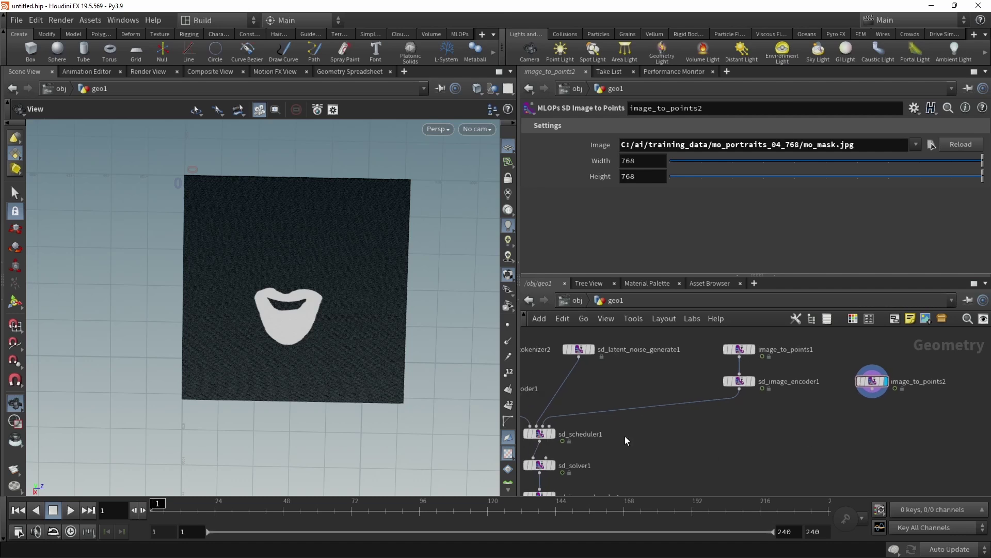
{"action": "left_click", "coordinate": [551, 426]}
{"action": "left_click", "coordinate": [889, 411]}
{"action": "key", "text": "h"}
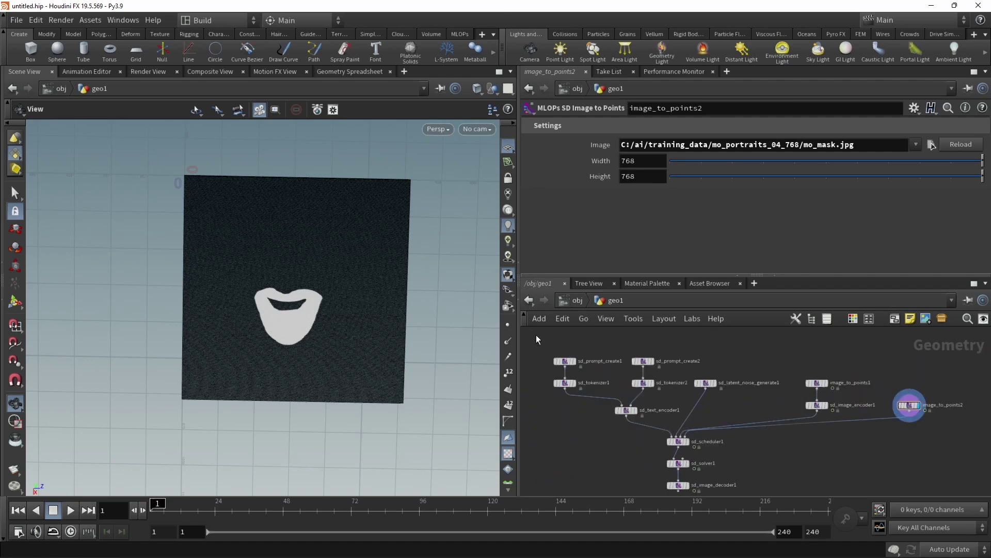
Step: Set the first prompt to "a high-quality photo of a man with a majestic beard" and display the image decoder's output
{"action": "left_click_drag", "start_coordinate": [574, 361], "coordinate": [575, 362]}
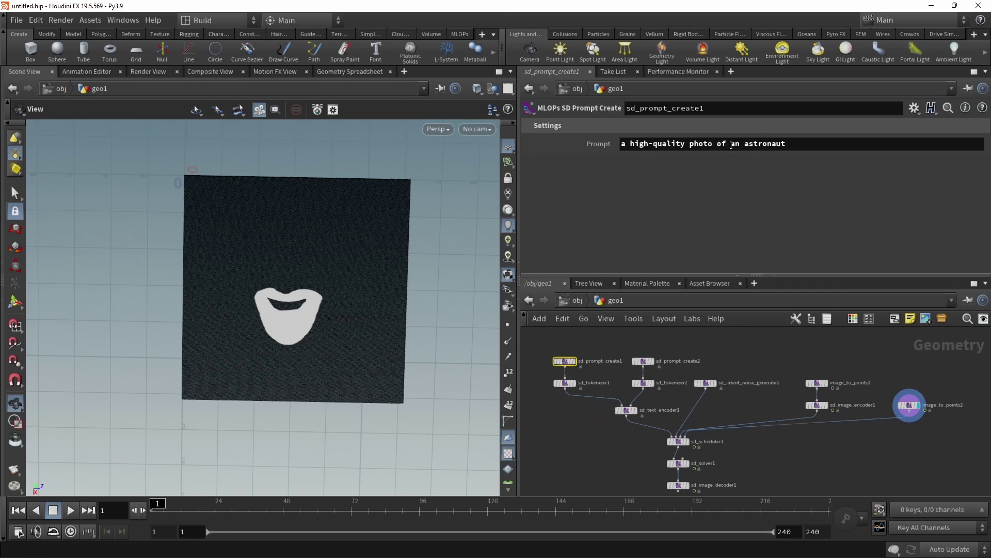
{"action": "left_click_drag", "start_coordinate": [732, 146], "coordinate": [833, 160]}
{"action": "type", "text": "a man wi"}
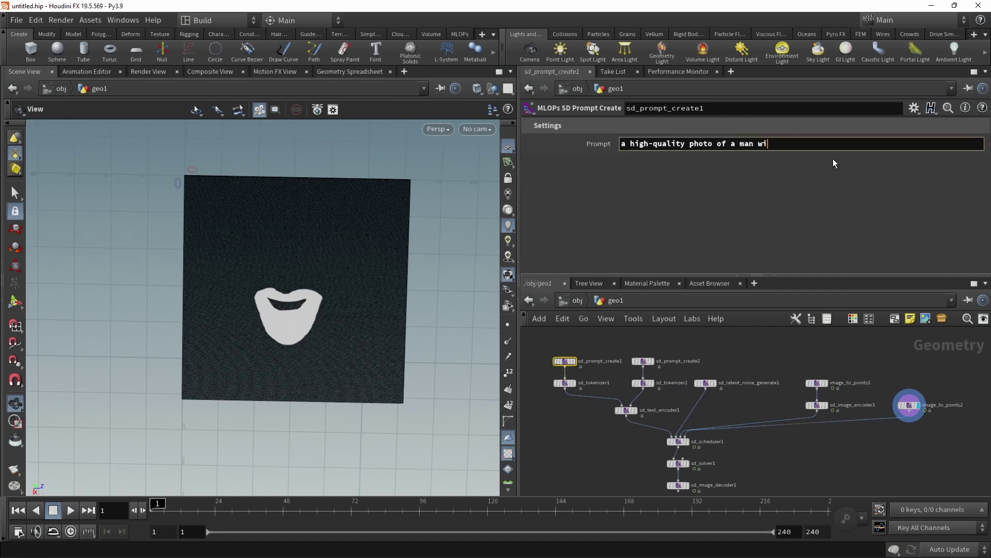
{"action": "type", "text": "th a majestic beard"}
{"action": "scroll", "coordinate": [702, 460], "scroll_direction": "up", "scroll_amount": 3}
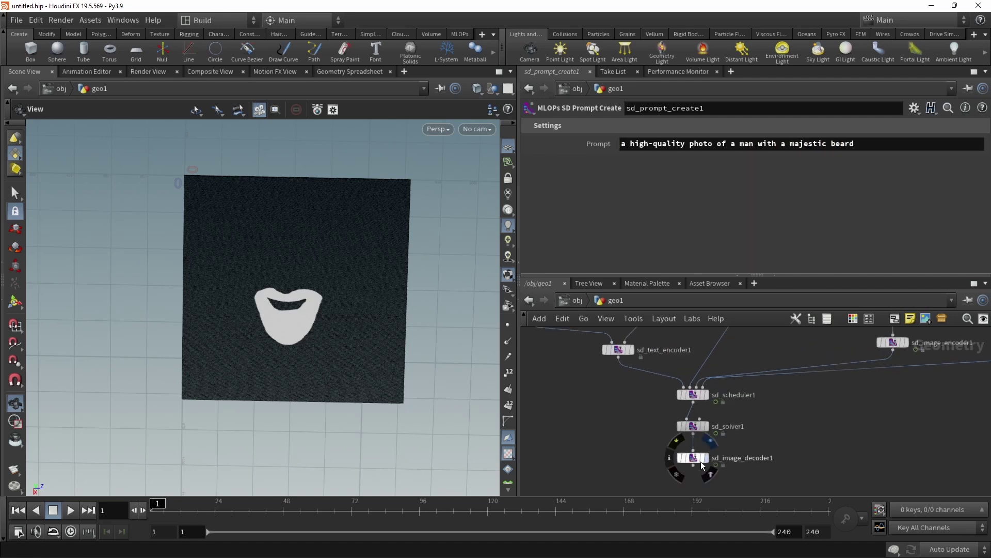
{"action": "left_click", "coordinate": [710, 473]}
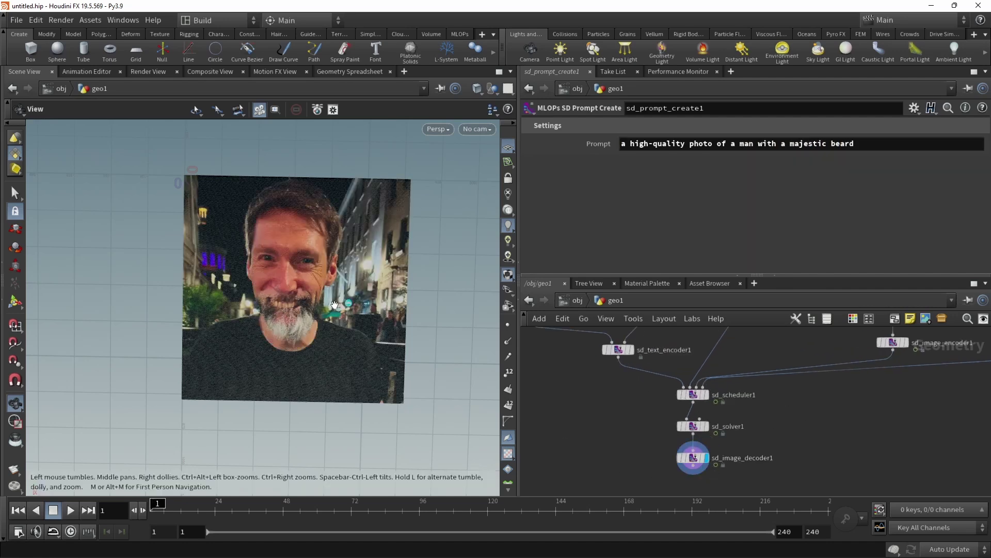
{"action": "left_click_drag", "start_coordinate": [339, 313], "coordinate": [340, 337]}
{"action": "scroll", "coordinate": [305, 334], "scroll_direction": "up", "scroll_amount": 6}
Step: Add an SD Export Image node after the image decoder and display it
{"action": "middle_click_drag", "start_coordinate": [633, 485], "coordinate": [638, 439]}
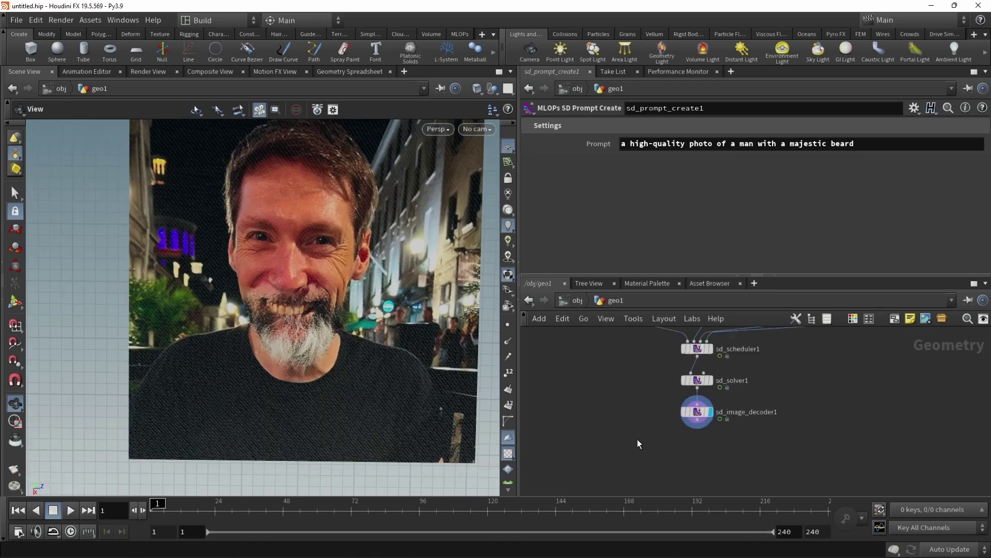
{"action": "left_click", "coordinate": [692, 412]}
{"action": "key", "text": "Tab"}
{"action": "type", "text": "ex"}
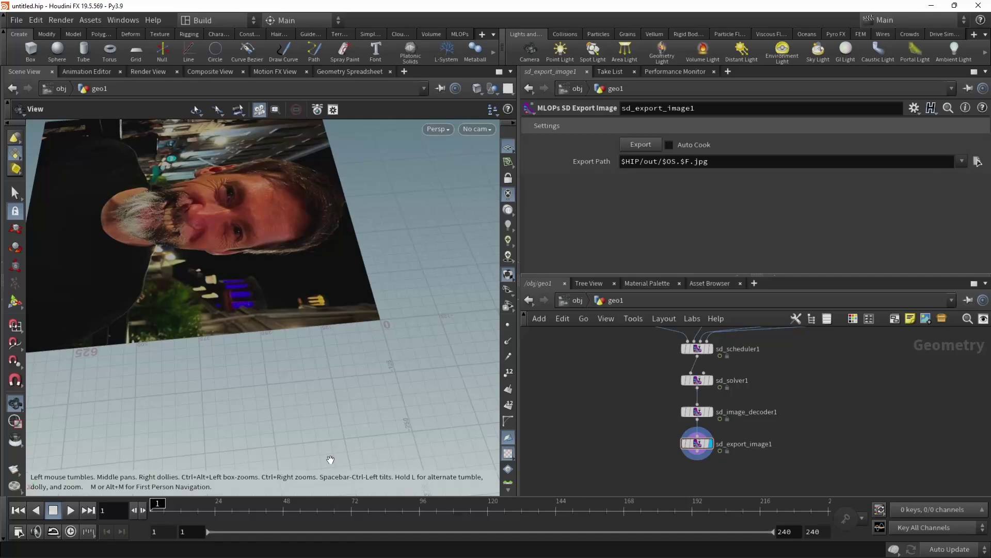
Step: Show the viewport's Correction Toolbar and set the color view transform to Raw
{"action": "left_click_drag", "start_coordinate": [330, 458], "coordinate": [287, 396]}
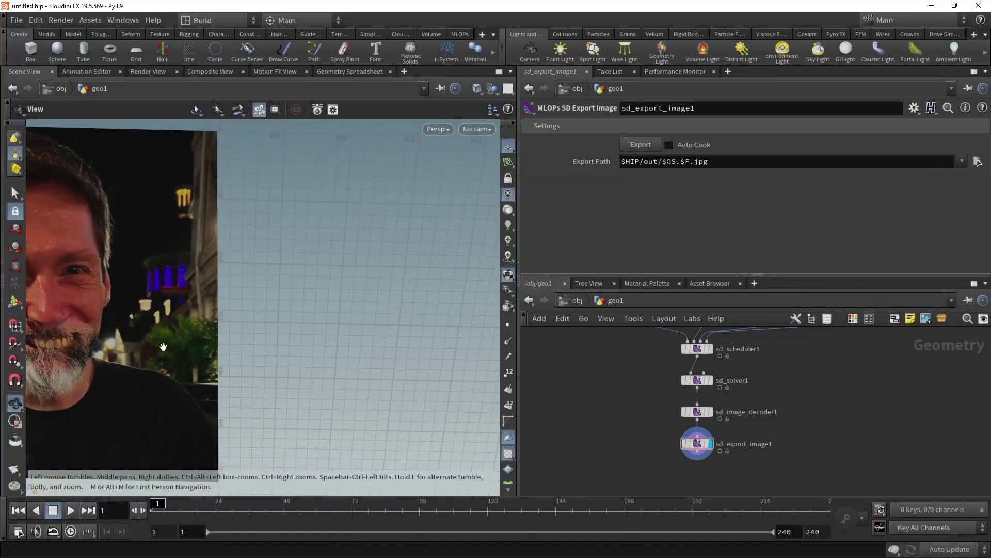
{"action": "left_click", "coordinate": [441, 129]}
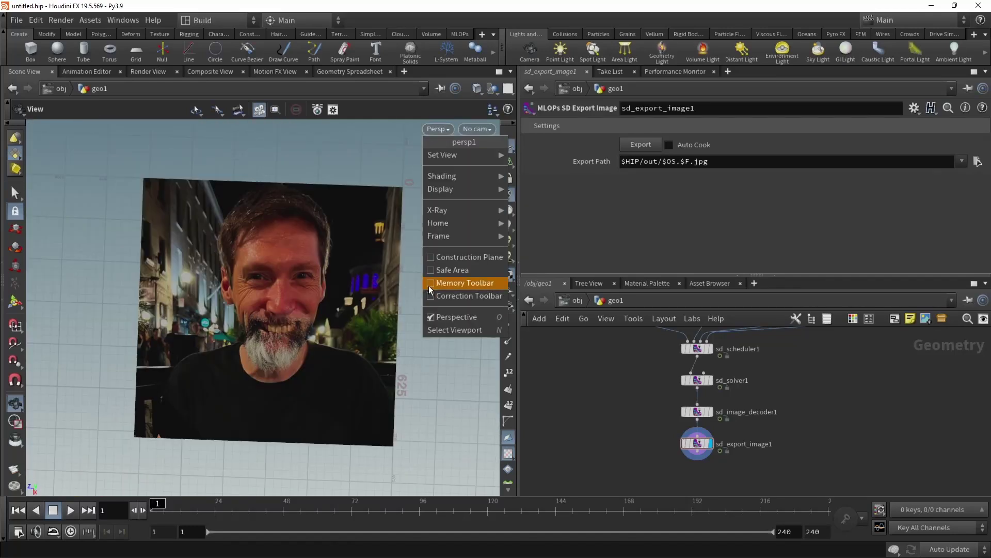
{"action": "left_click", "coordinate": [429, 285]}
{"action": "left_click", "coordinate": [439, 488]}
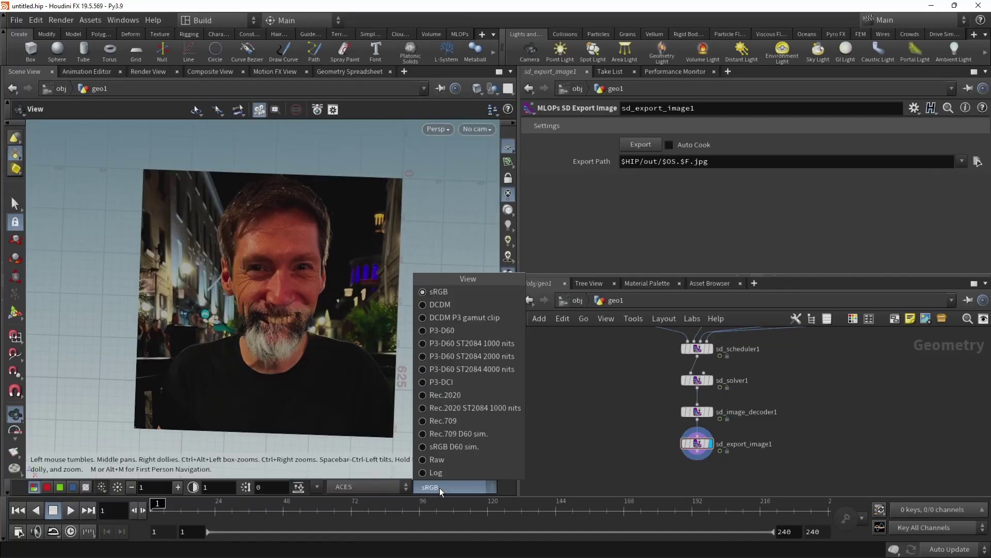
{"action": "left_click", "coordinate": [444, 460]}
Step: Set the viewport background's color scheme to Dark in the display options
{"action": "key", "text": "d"}
{"action": "left_click", "coordinate": [490, 226]}
{"action": "left_click", "coordinate": [242, 247]}
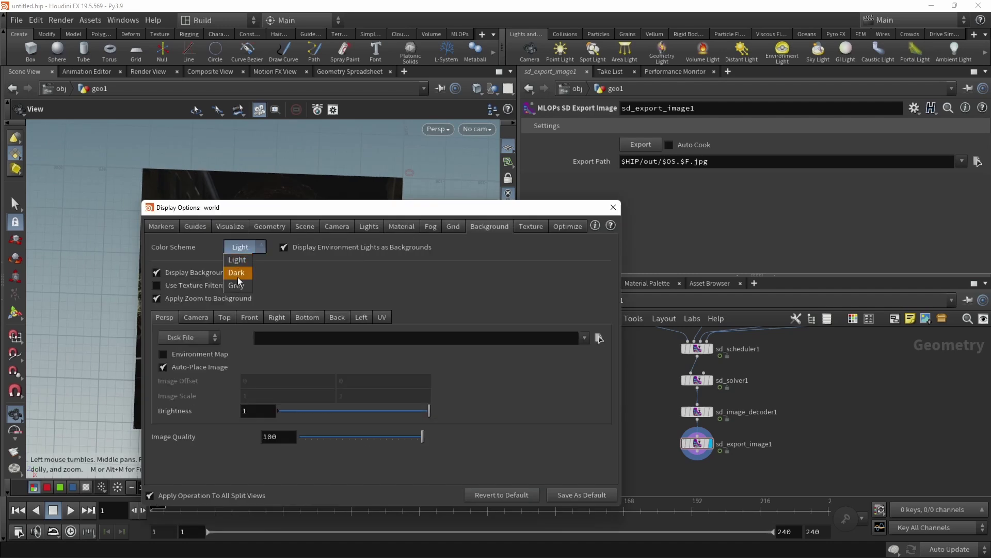
{"action": "left_click", "coordinate": [240, 264]}
{"action": "left_click", "coordinate": [613, 207]}
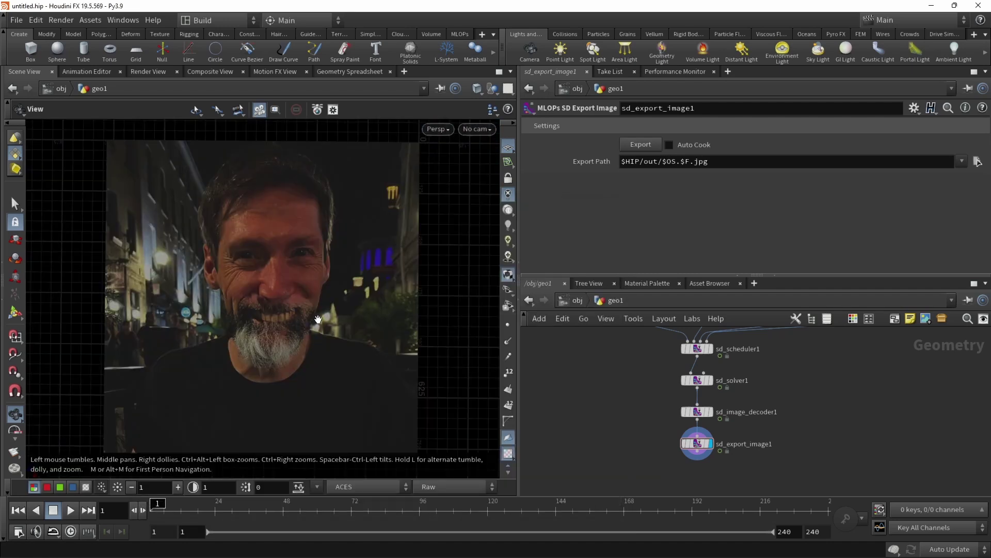